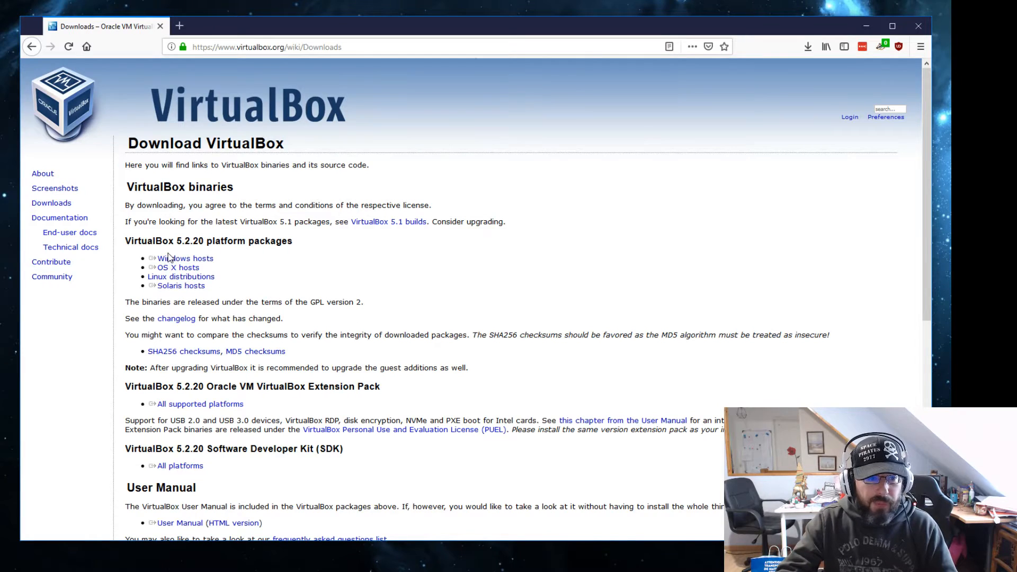
# Download the VirtualBox 5.2.20 installer for Windows hosts, then open kali.org in a new tab
pyautogui.click(169, 258)
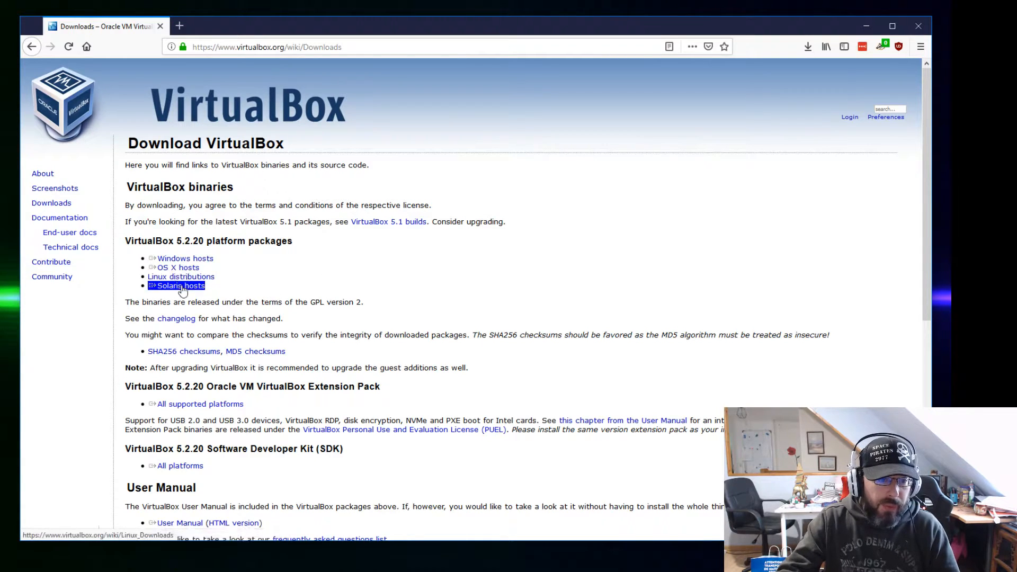
pyautogui.doubleClick(172, 243)
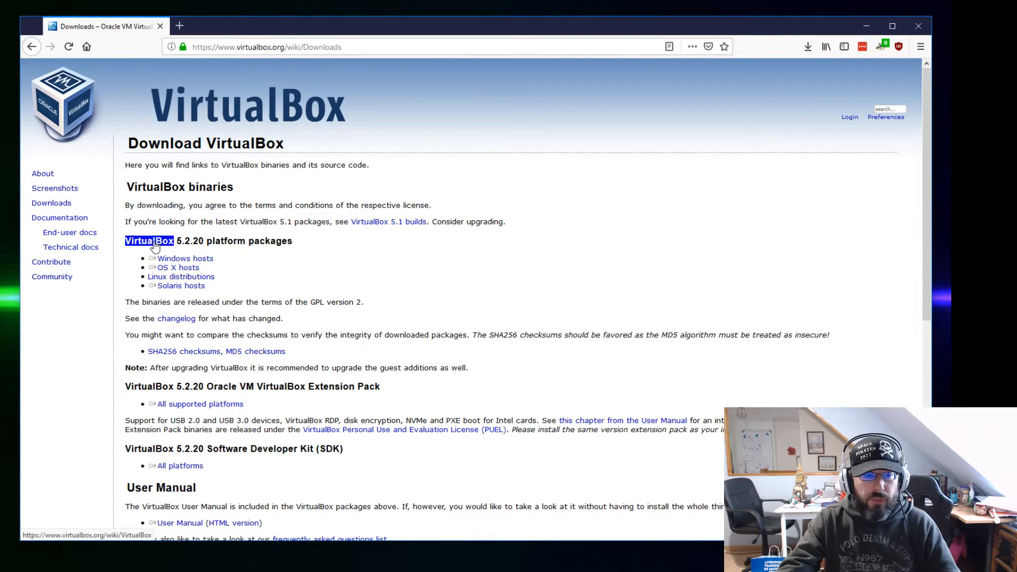
pyautogui.moveTo(151, 242); pyautogui.dragTo(154, 242)
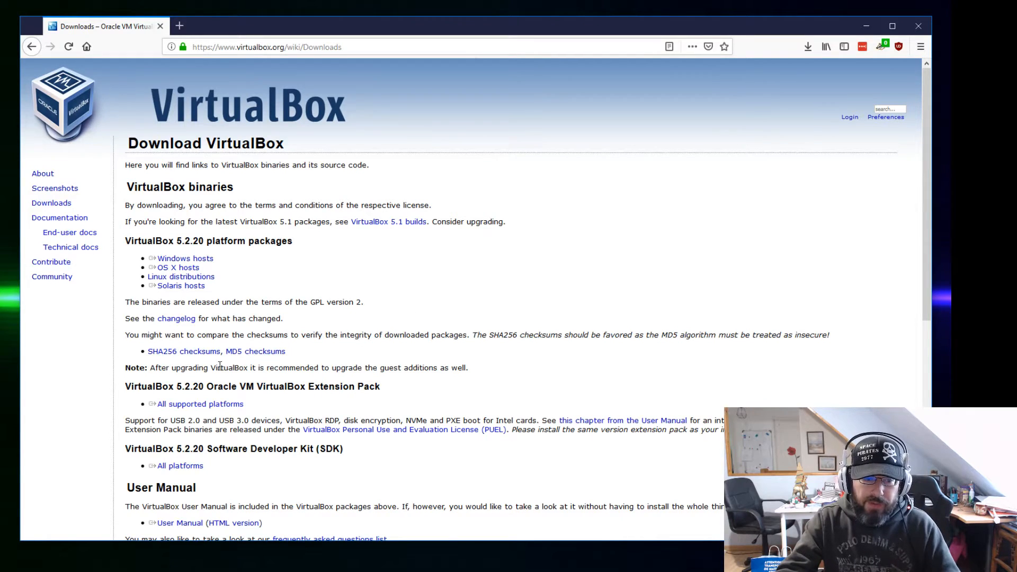
pyautogui.click(202, 406)
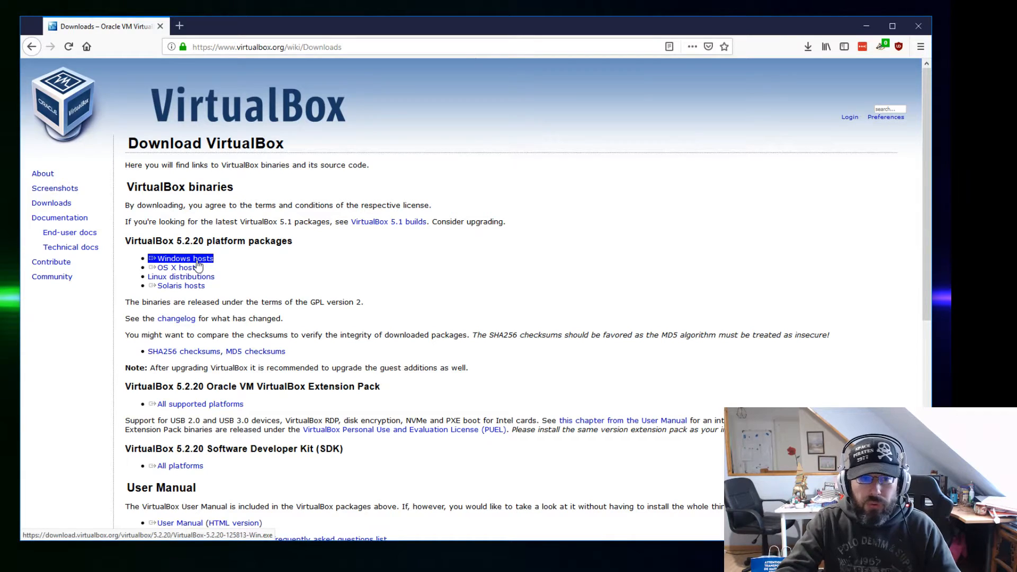
pyautogui.click(228, 405)
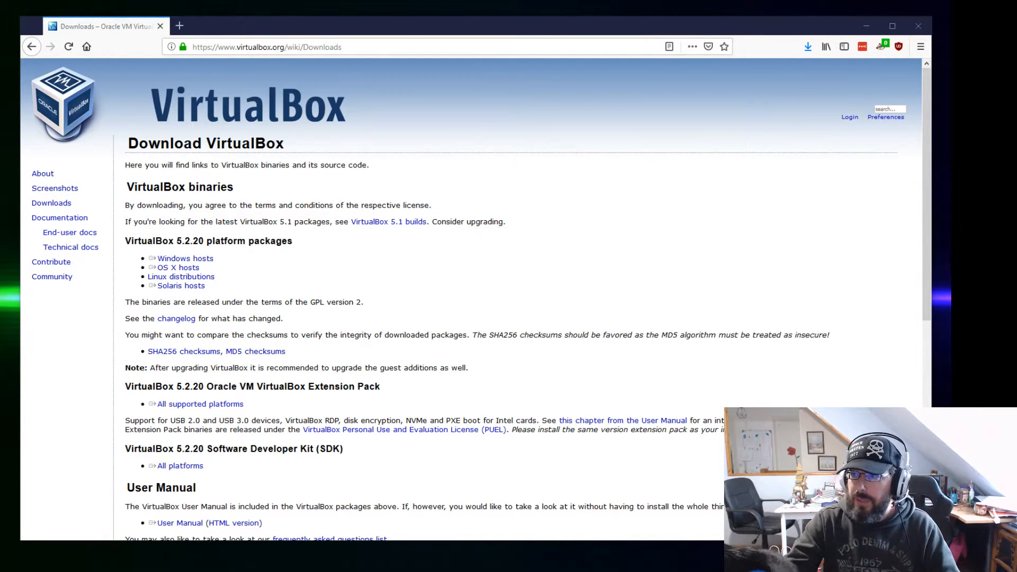
pyautogui.moveTo(951, 38); pyautogui.dragTo(208, 30)
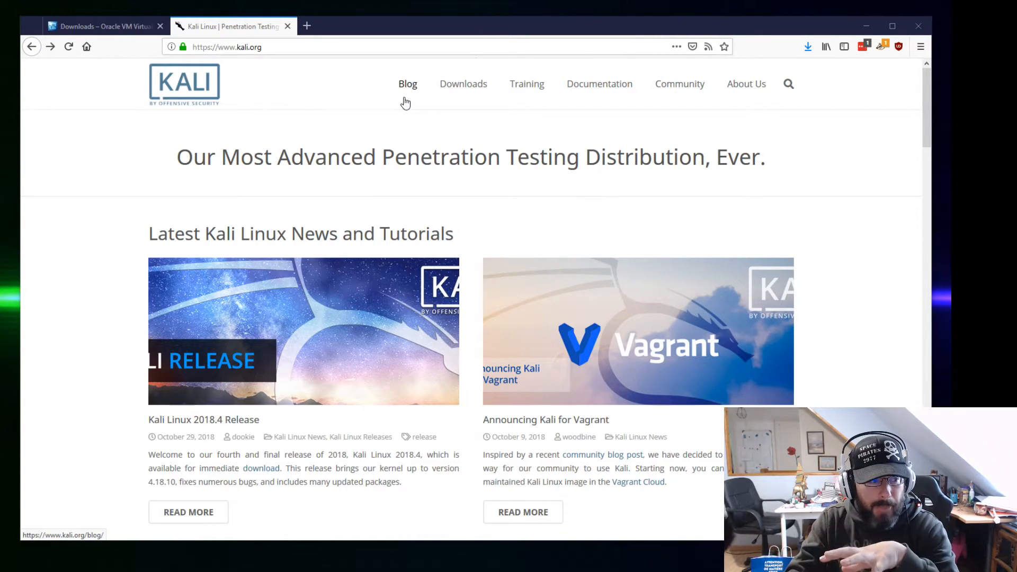
# Go to the Download Kali Linux page and scroll to the image list
pyautogui.moveTo(468, 101)
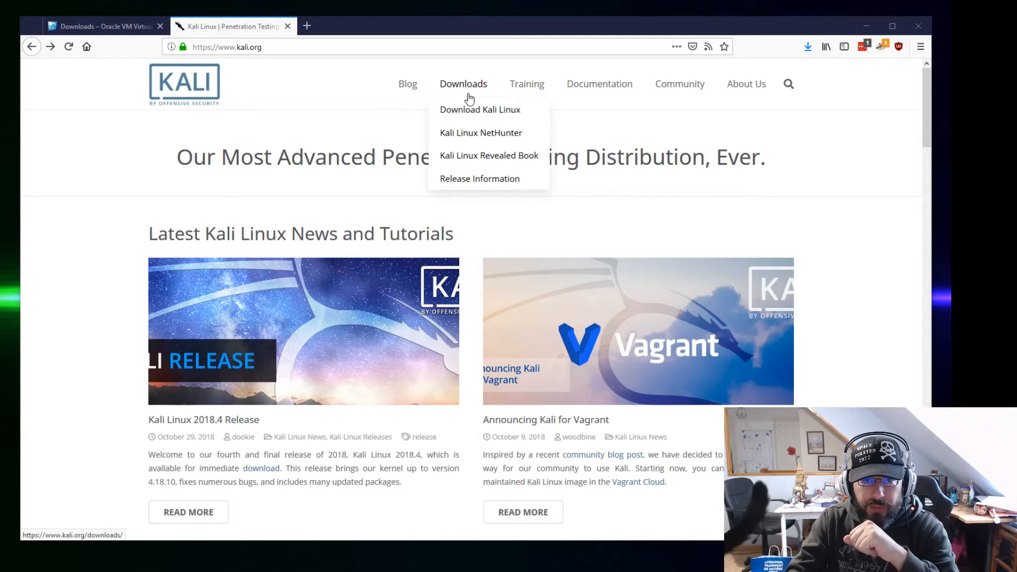
pyautogui.click(471, 116)
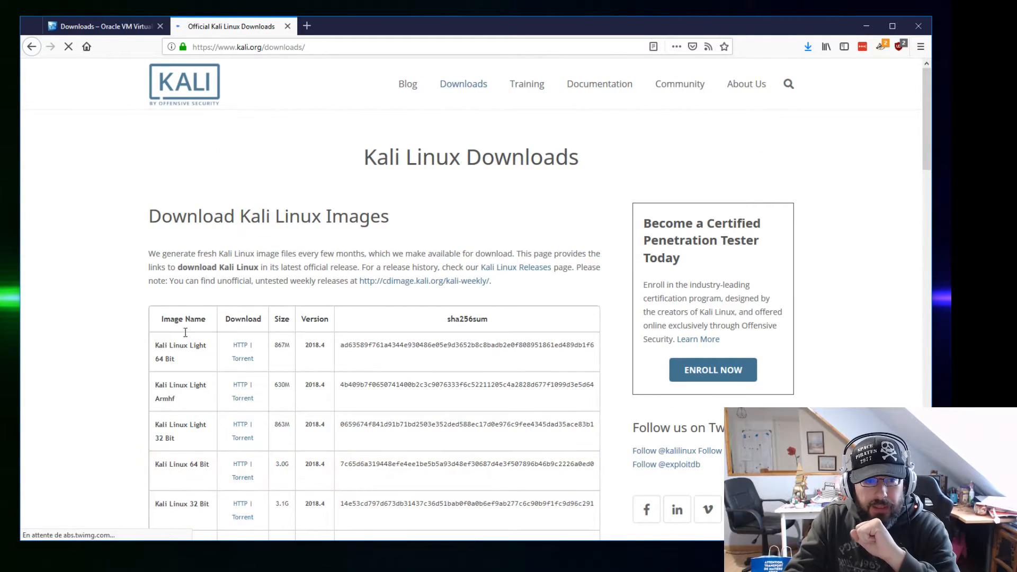
pyautogui.scroll(-3, 415, 374)
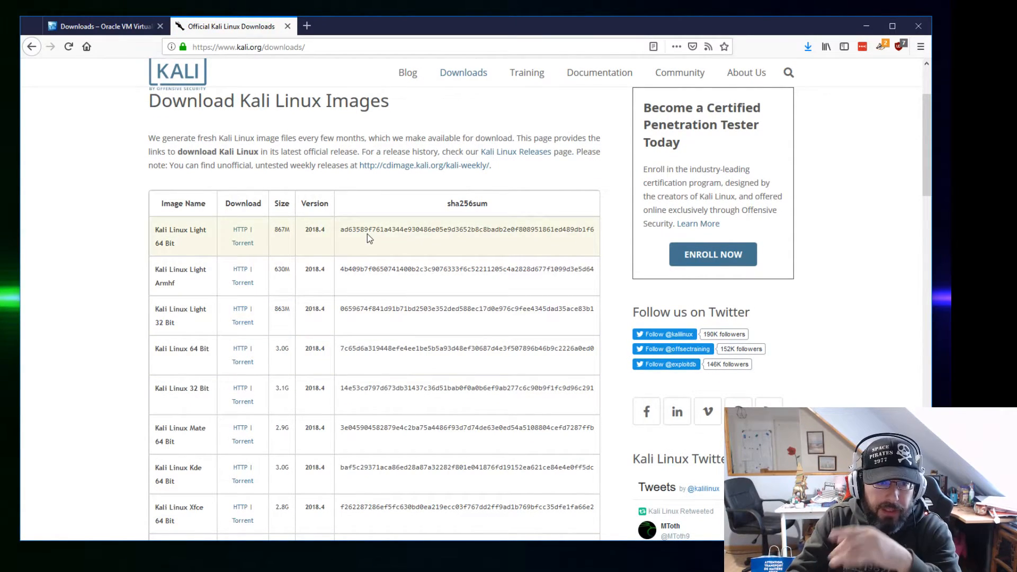
pyautogui.scroll(-6, 344, 301)
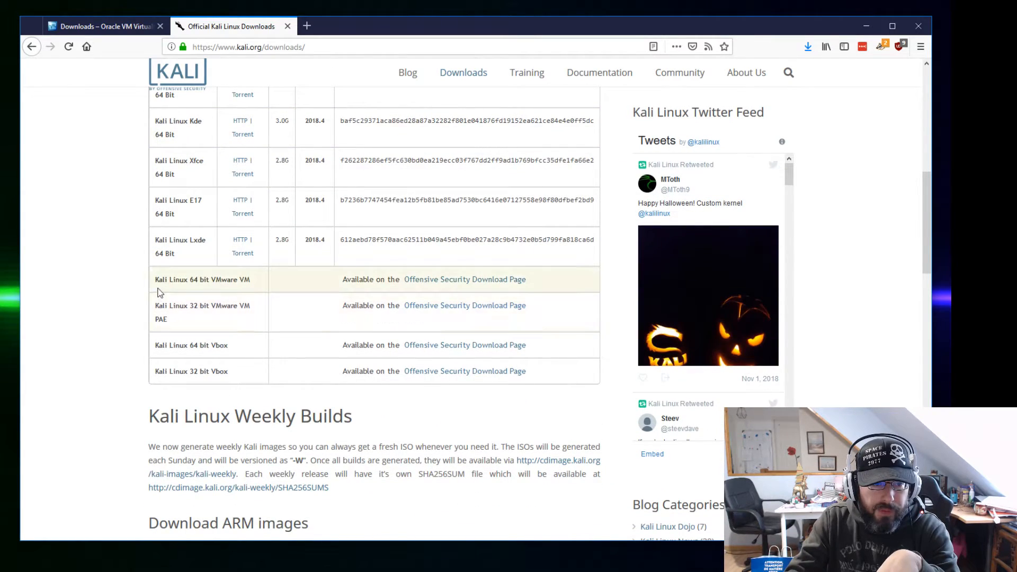
# Pick out the Kali Linux 64-bit Vbox image row and open its Offensive Security Download Page
pyautogui.moveTo(155, 285); pyautogui.dragTo(219, 279)
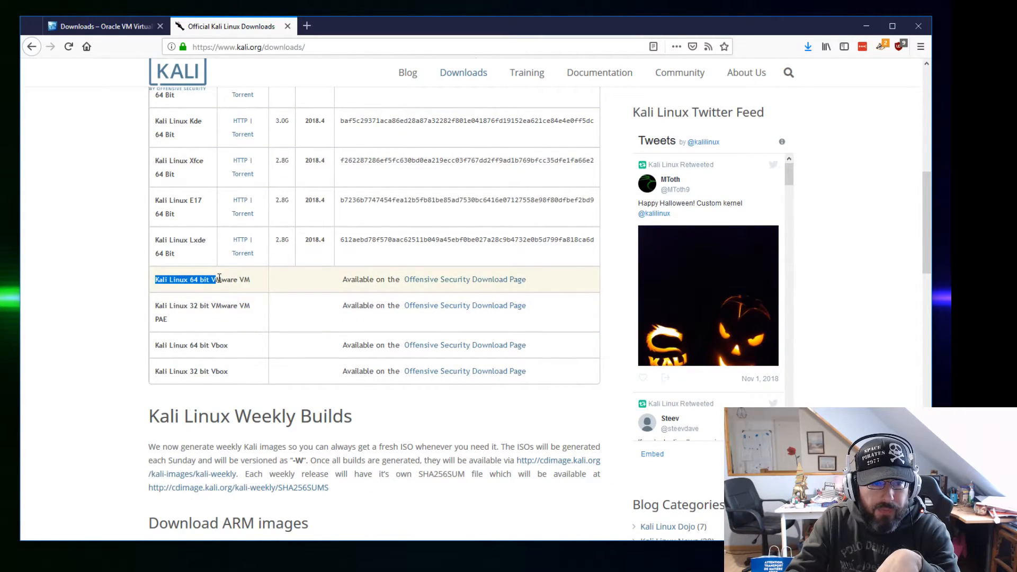
pyautogui.click(211, 282)
pyautogui.moveTo(211, 282); pyautogui.dragTo(239, 280)
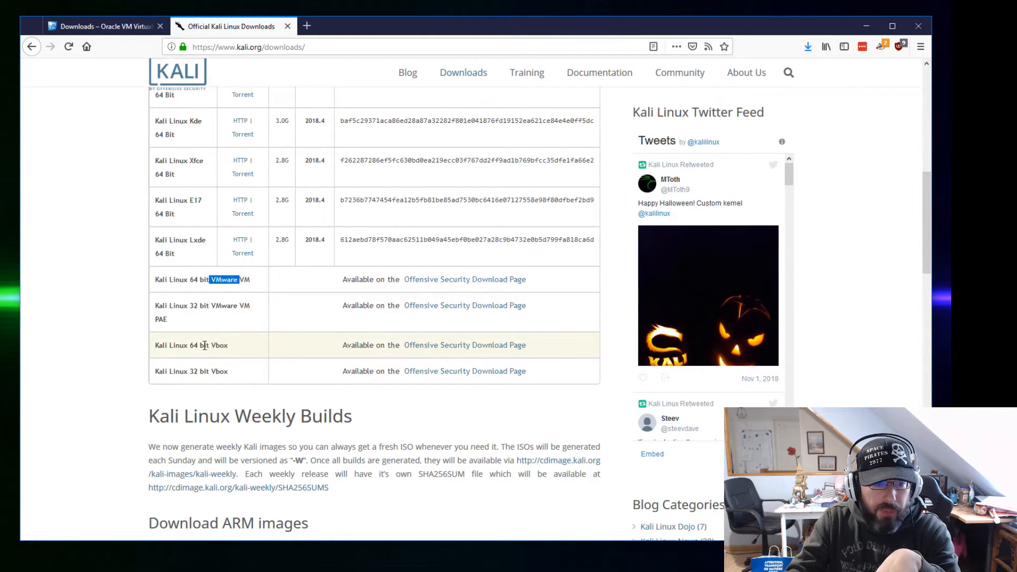
pyautogui.moveTo(204, 345); pyautogui.dragTo(234, 344)
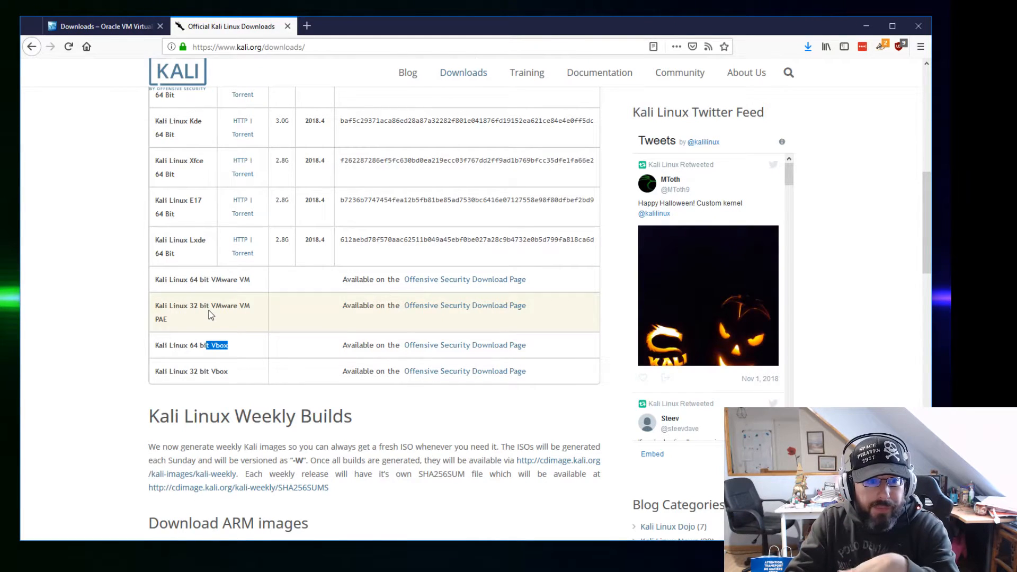
pyautogui.click(157, 347)
pyautogui.moveTo(154, 346); pyautogui.dragTo(234, 346)
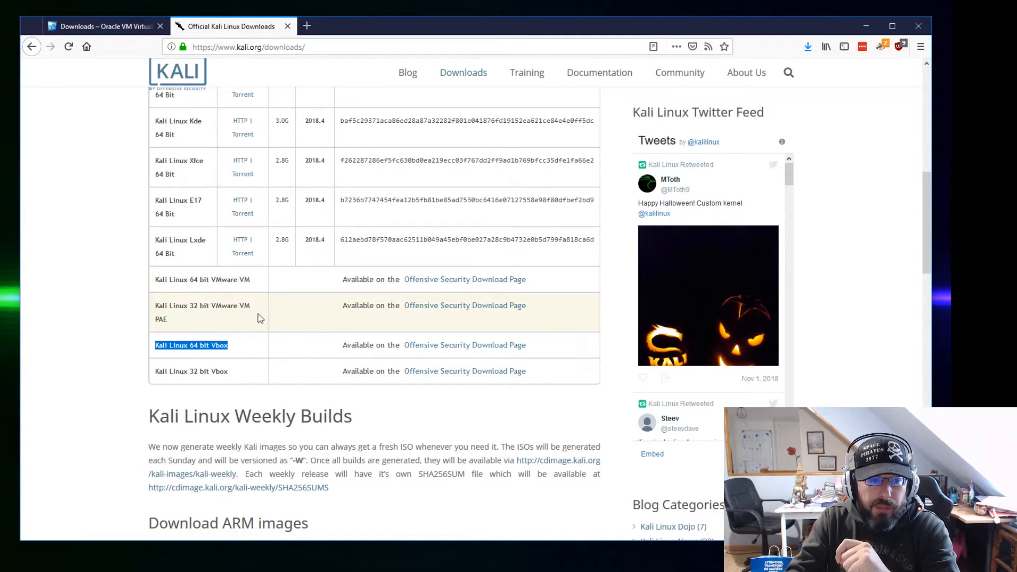
pyautogui.click(504, 346)
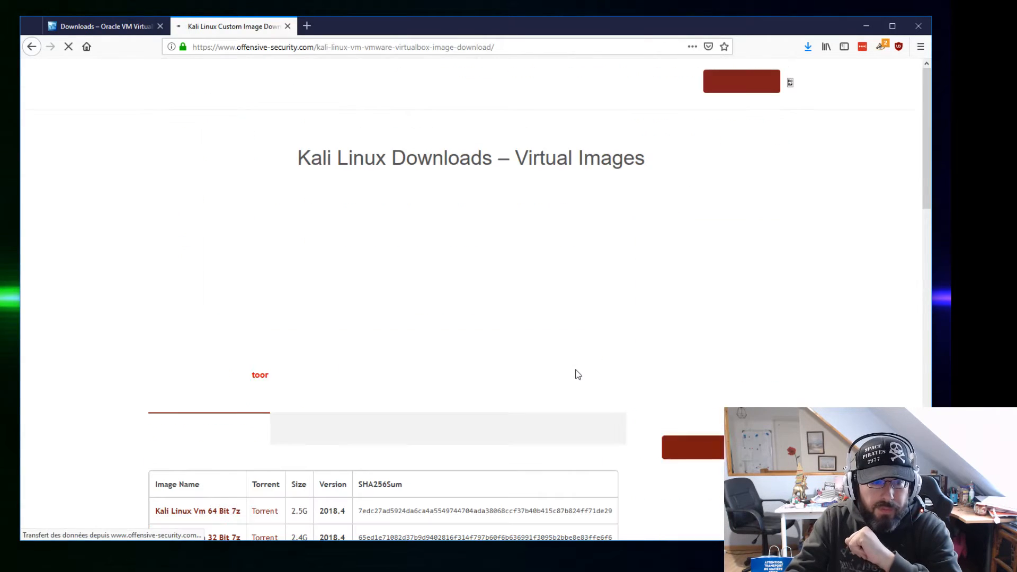
# Show the list of Kali Linux VirtualBox Images on the Offensive Security page
pyautogui.scroll(-2, 495, 387)
pyautogui.scroll(-5, 496, 387)
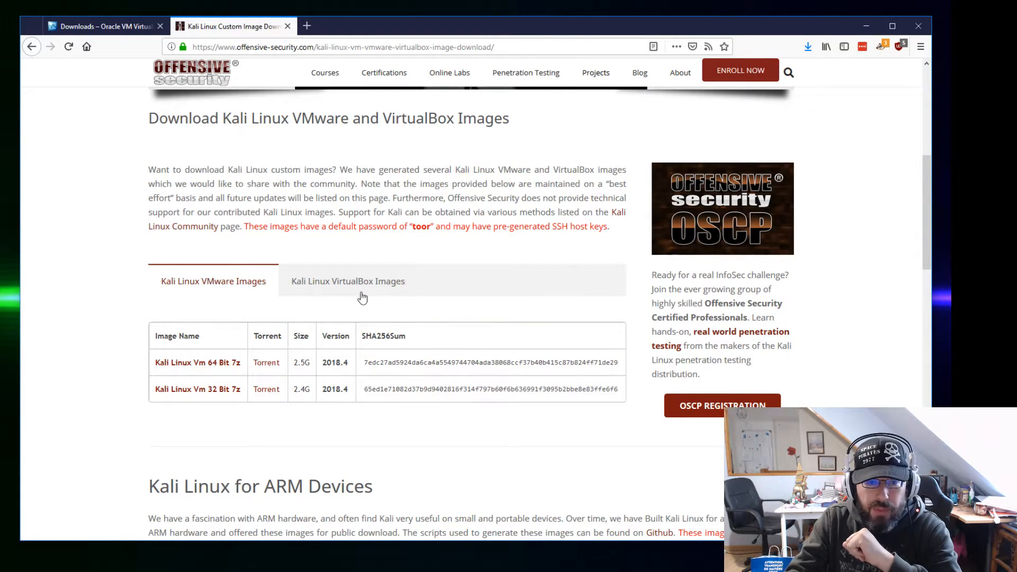
pyautogui.click(378, 286)
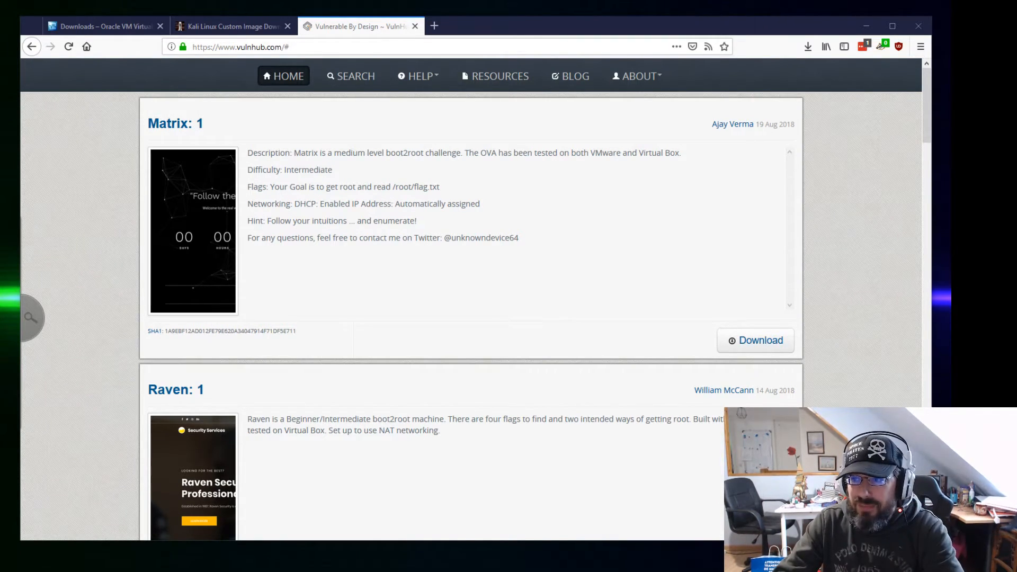
# Open the Cozy Drive page for CTF KFIOFan.ova in a new tab
pyautogui.moveTo(581, 33); pyautogui.dragTo(503, 31)
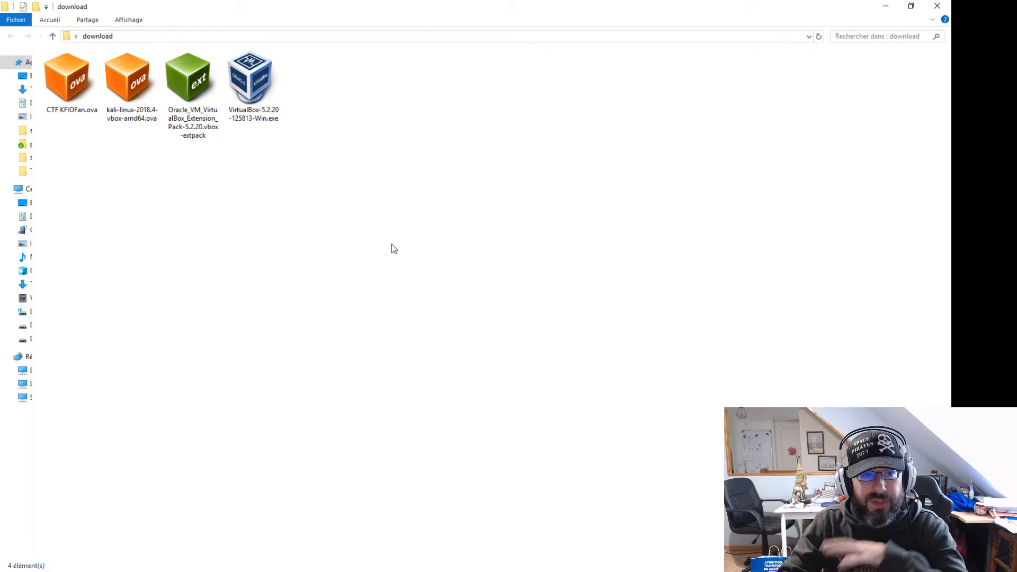
# Check each download: VirtualBox 5.2.20 installer, extension pack, Kali 2018.4 OVA and CTF KFIOFan.ova
pyautogui.click(251, 82)
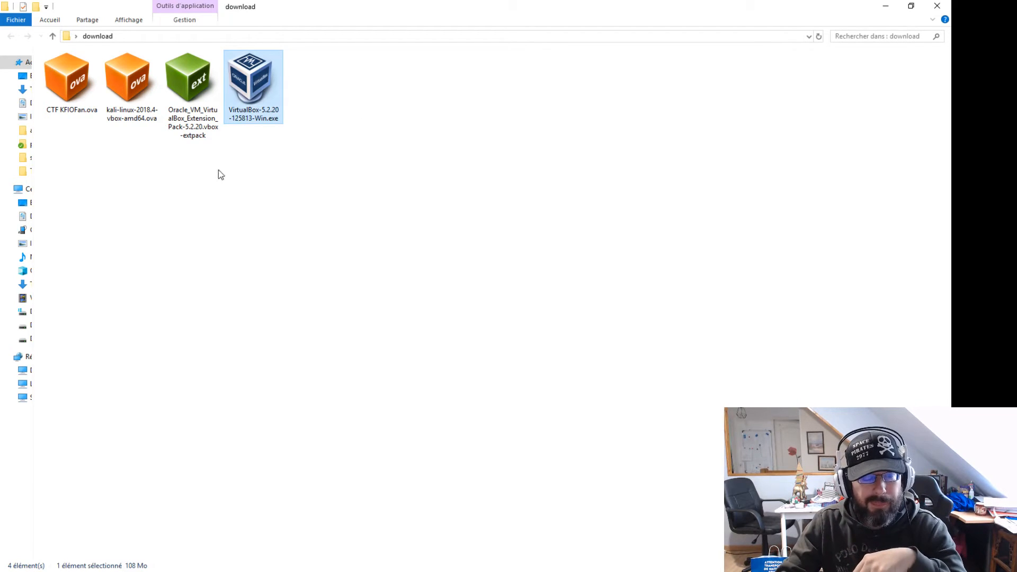
pyautogui.click(183, 109)
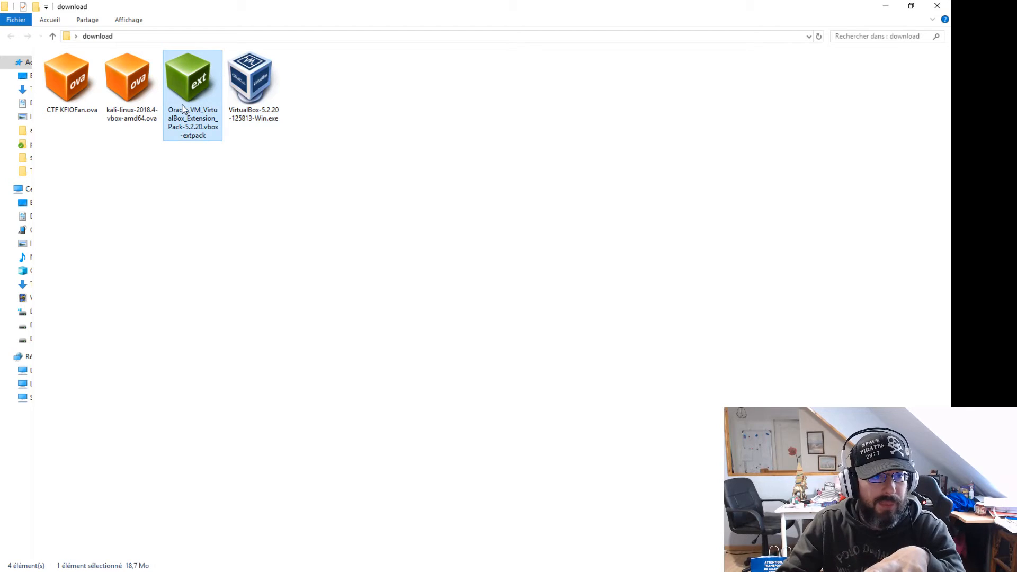
pyautogui.click(125, 119)
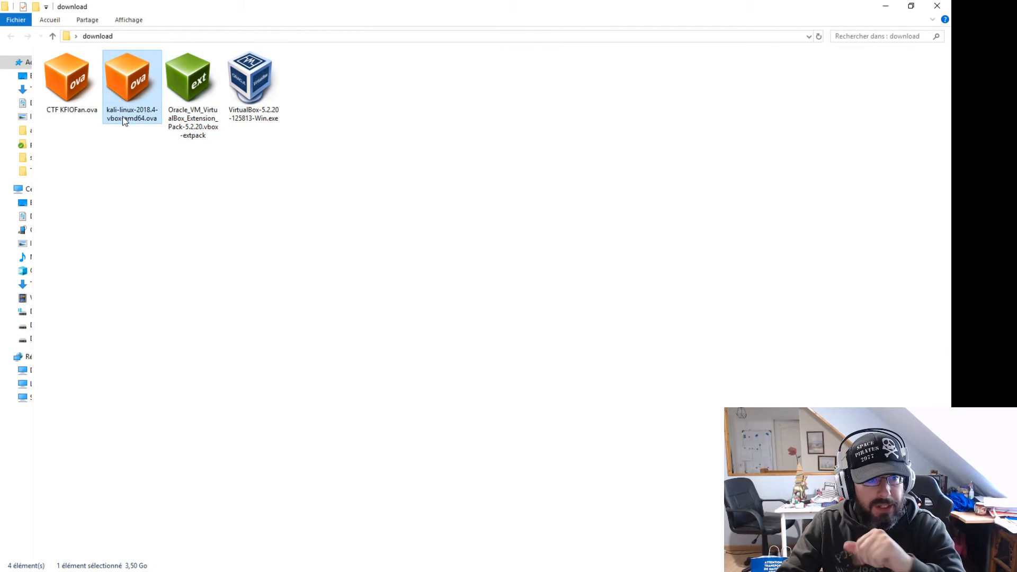
pyautogui.click(62, 83)
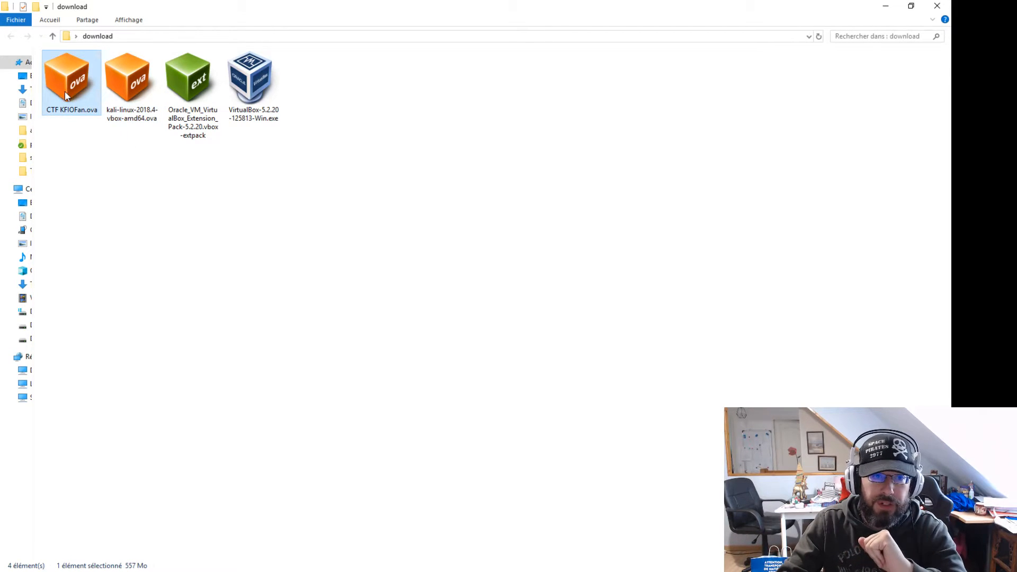
pyautogui.click(551, 198)
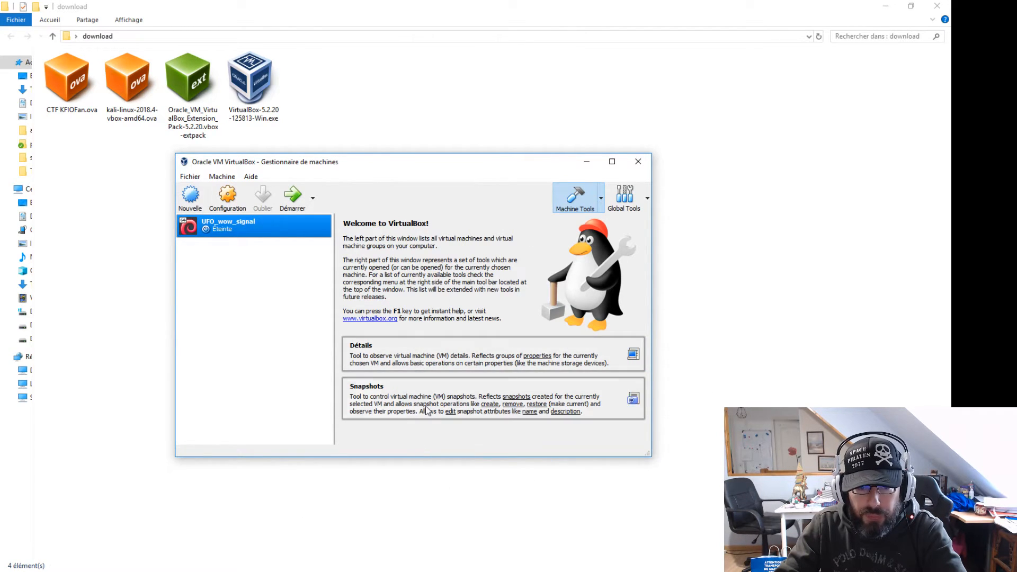
# View UFO_wow_signal's details, move the manager window, and bring the Kali OVA folder forward
pyautogui.click(406, 358)
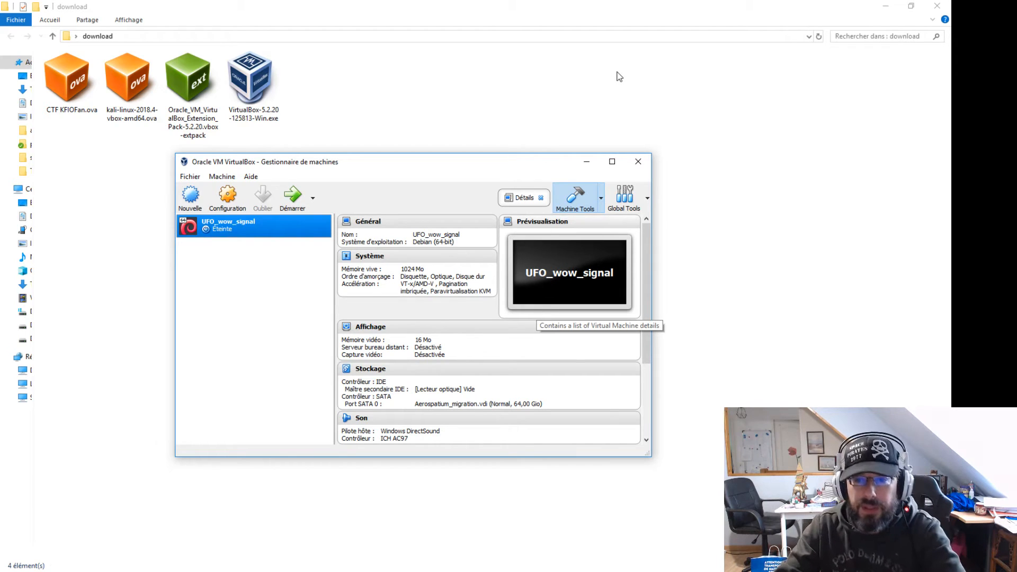
pyautogui.moveTo(538, 164); pyautogui.dragTo(606, 119)
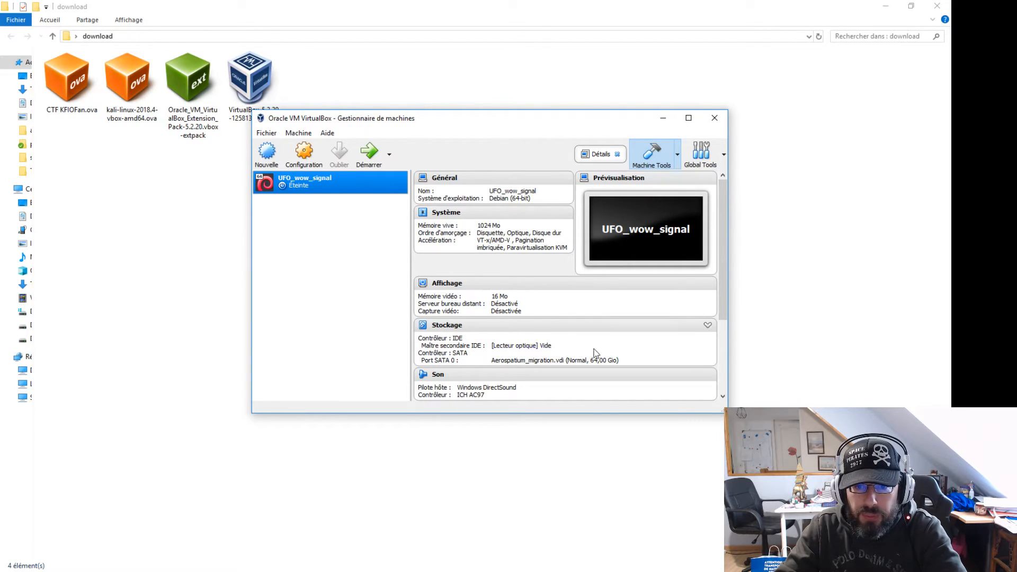
pyautogui.moveTo(586, 117); pyautogui.dragTo(569, 166)
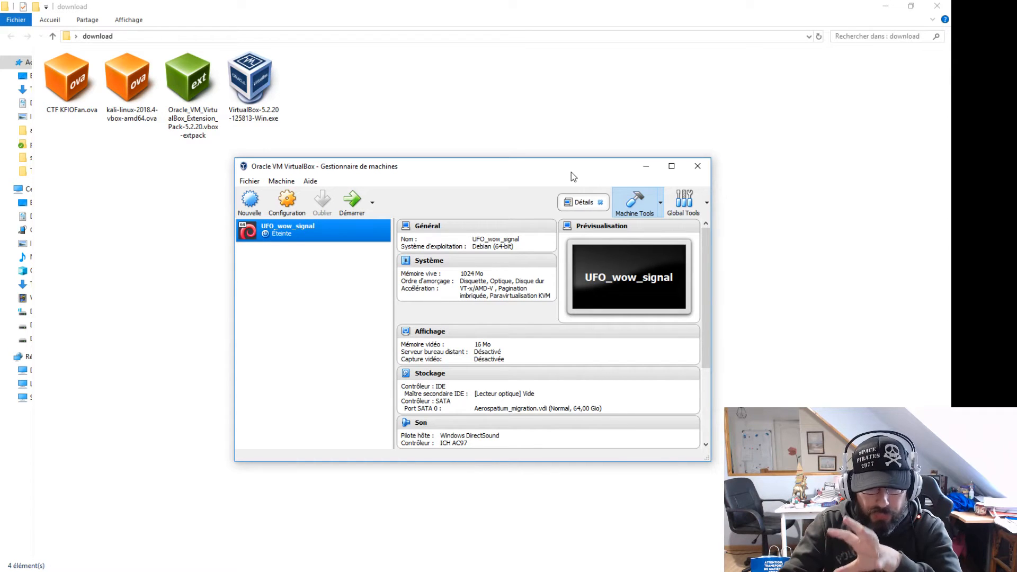
pyautogui.click(138, 76)
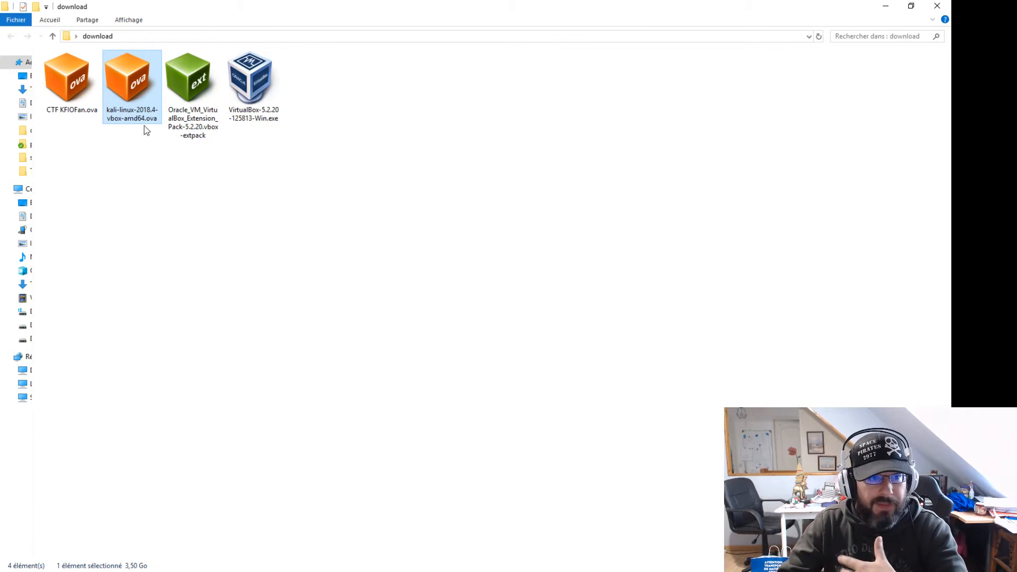
# Import kali-linux-2018.4-vbox-amd64.ova with its suggested appliance settings
pyautogui.doubleClick(132, 83)
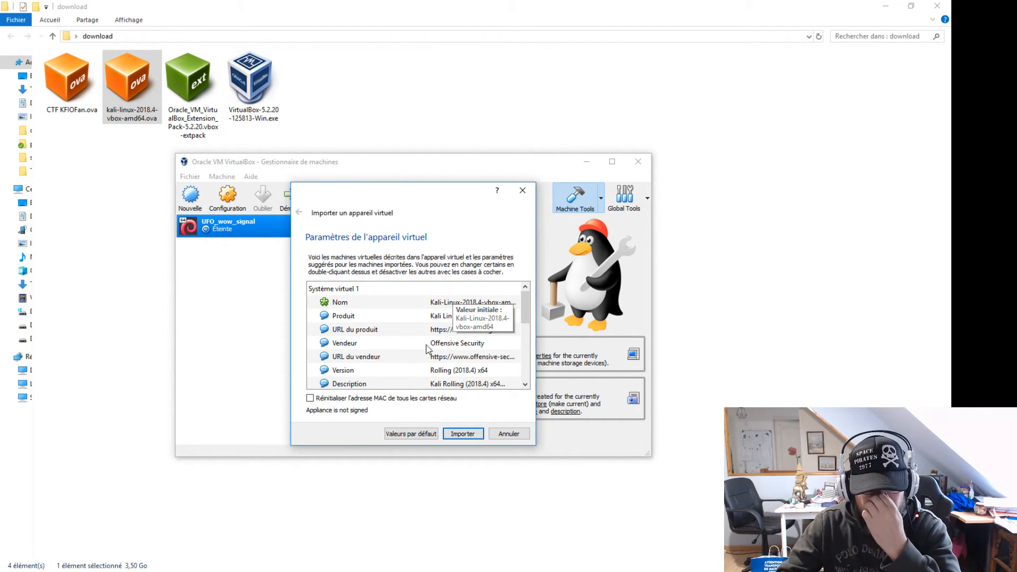
pyautogui.scroll(-2, 426, 348)
pyautogui.scroll(-2, 427, 348)
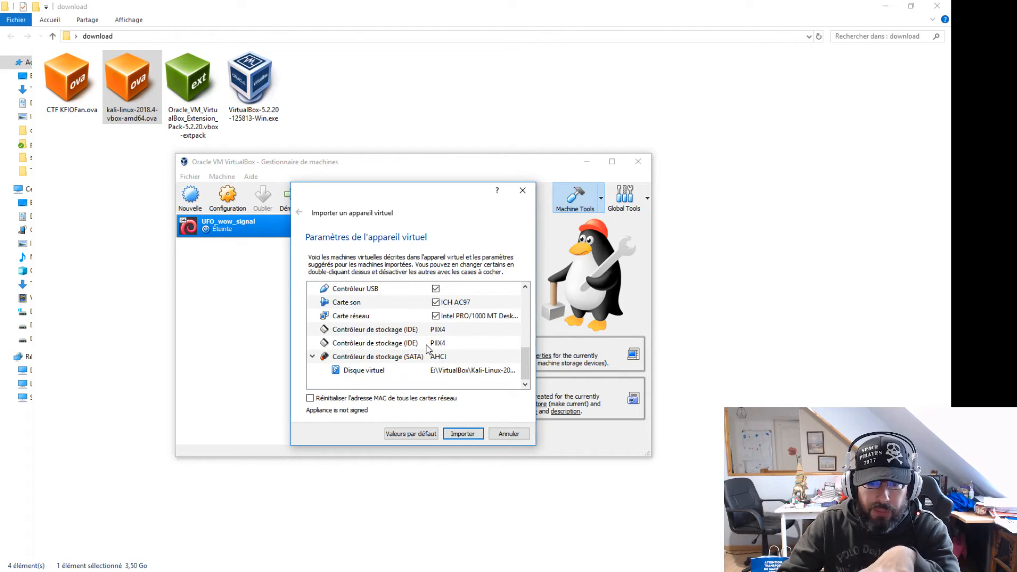
pyautogui.scroll(4, 427, 348)
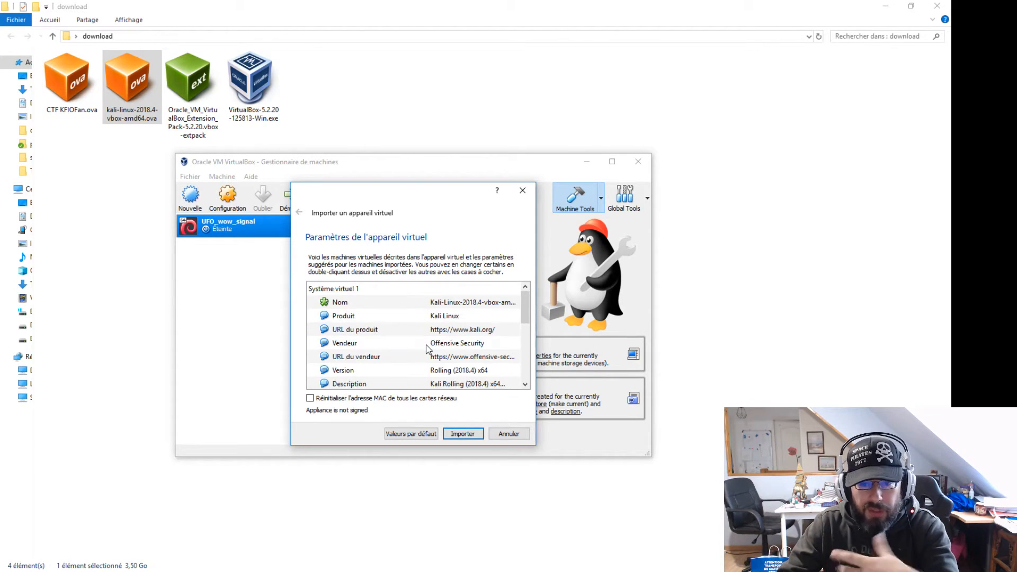
pyautogui.scroll(-4, 390, 361)
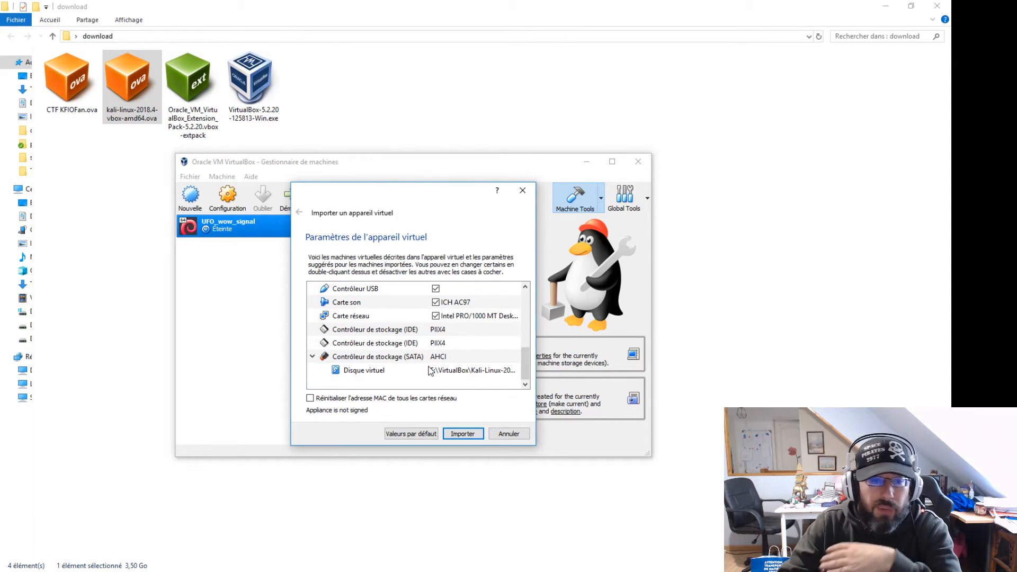
pyautogui.click(457, 435)
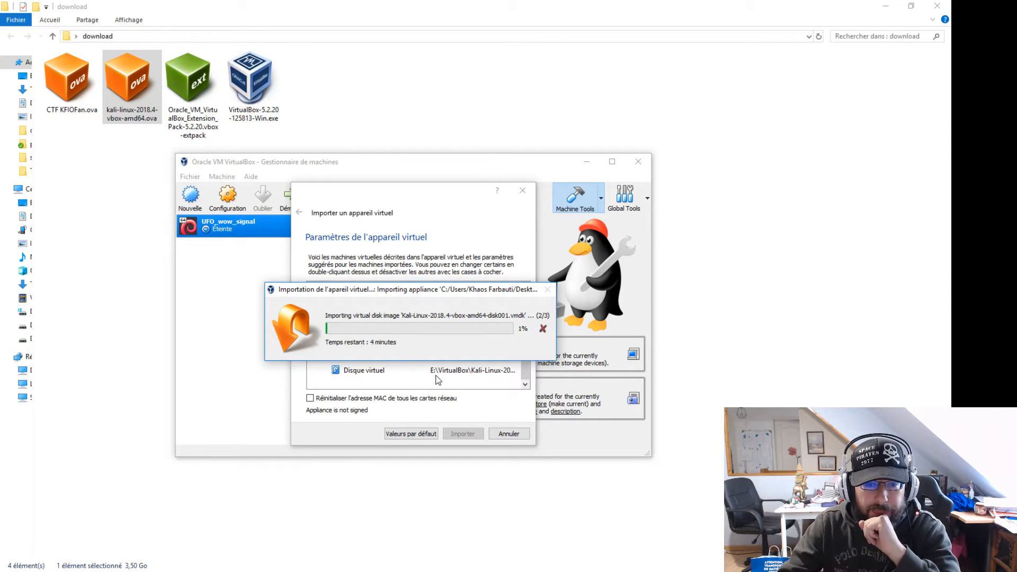
# Move the progress window aside and select the imported Kali-Linux-2018.4-vbox-amd64 machine
pyautogui.moveTo(402, 290); pyautogui.dragTo(454, 268)
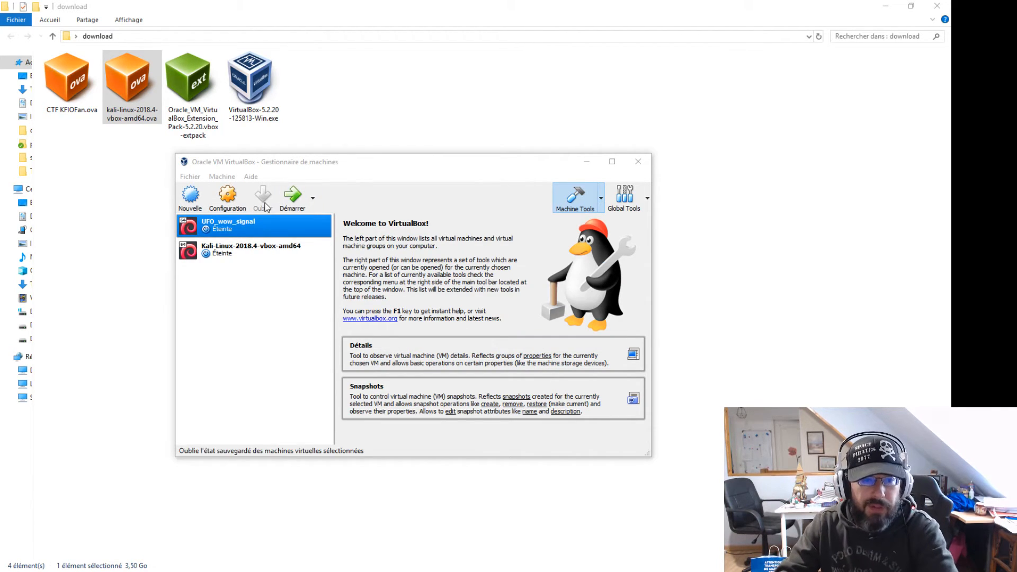
pyautogui.click(269, 251)
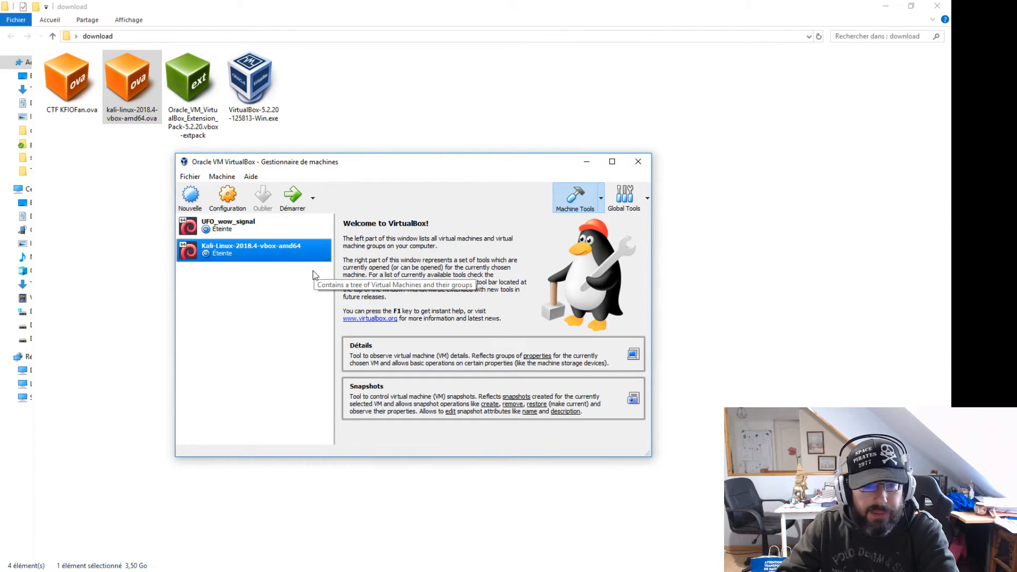
# Review the Kali-Linux-2018.4-vbox-amd64 machine's details and start it
pyautogui.click(493, 369)
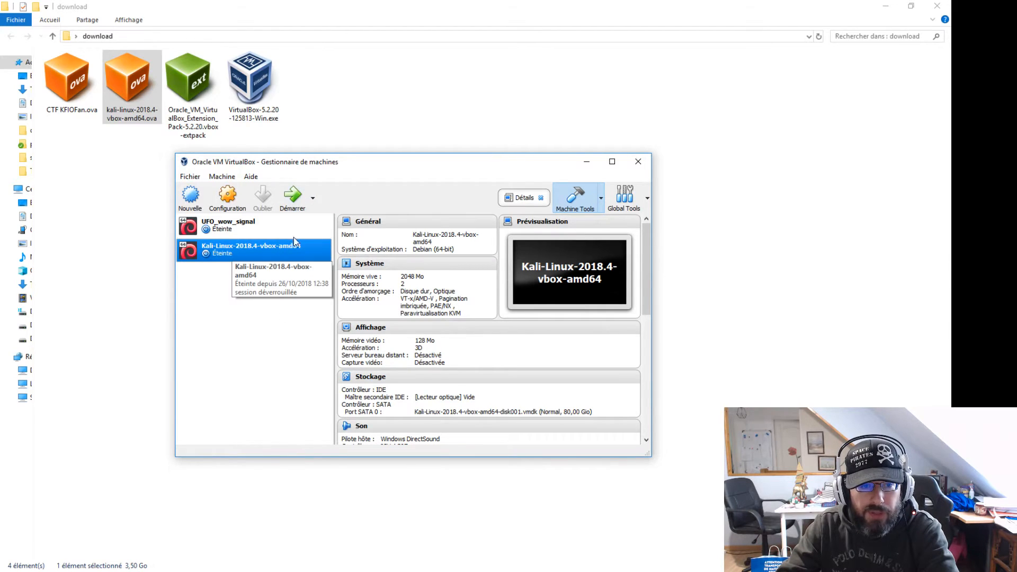
pyautogui.click(293, 201)
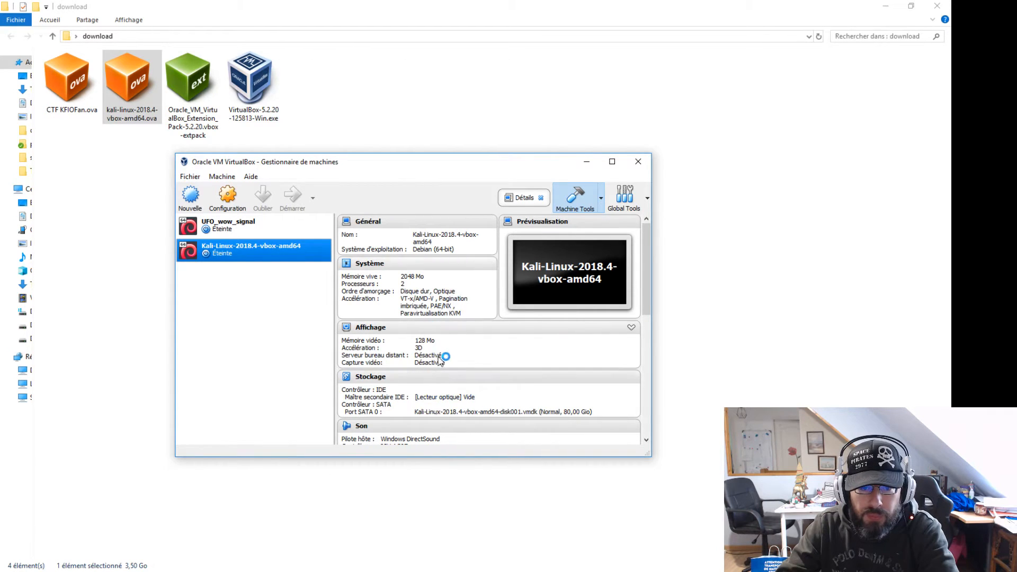
pyautogui.scroll(-5, 439, 352)
pyautogui.scroll(-3, 440, 361)
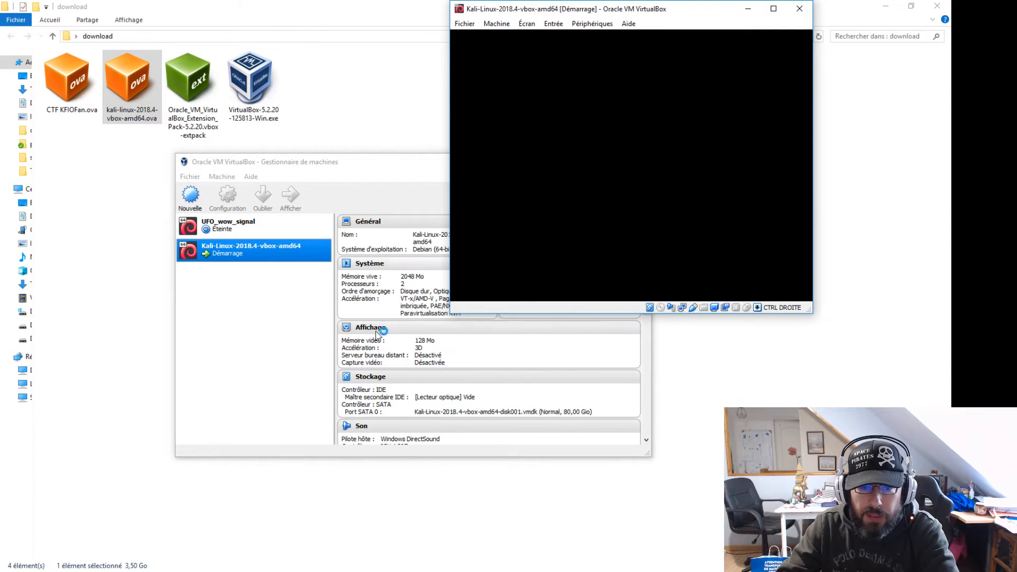
# Log in to the Kali desktop as root with the account password
pyautogui.click(353, 158)
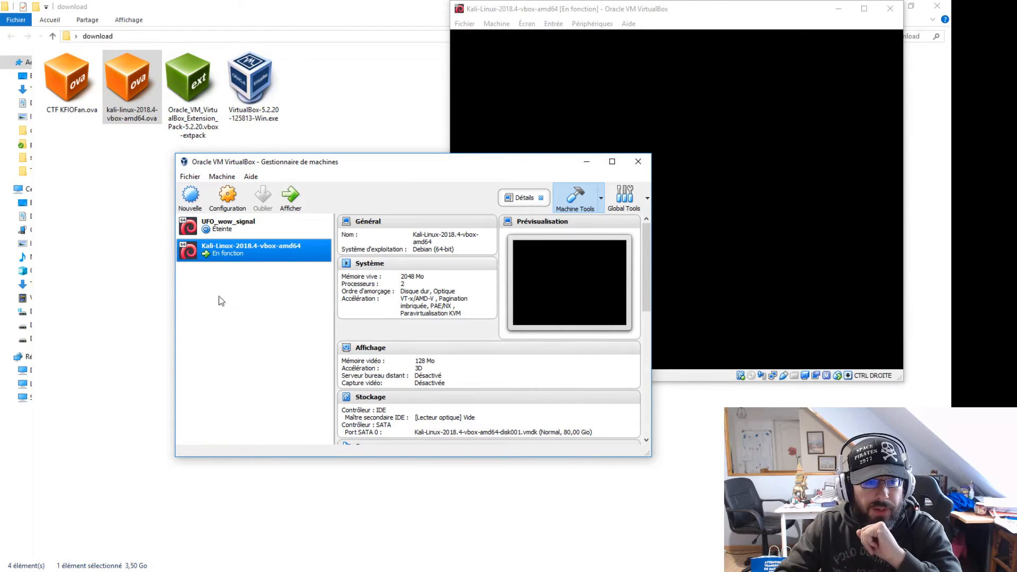
pyautogui.write('root')
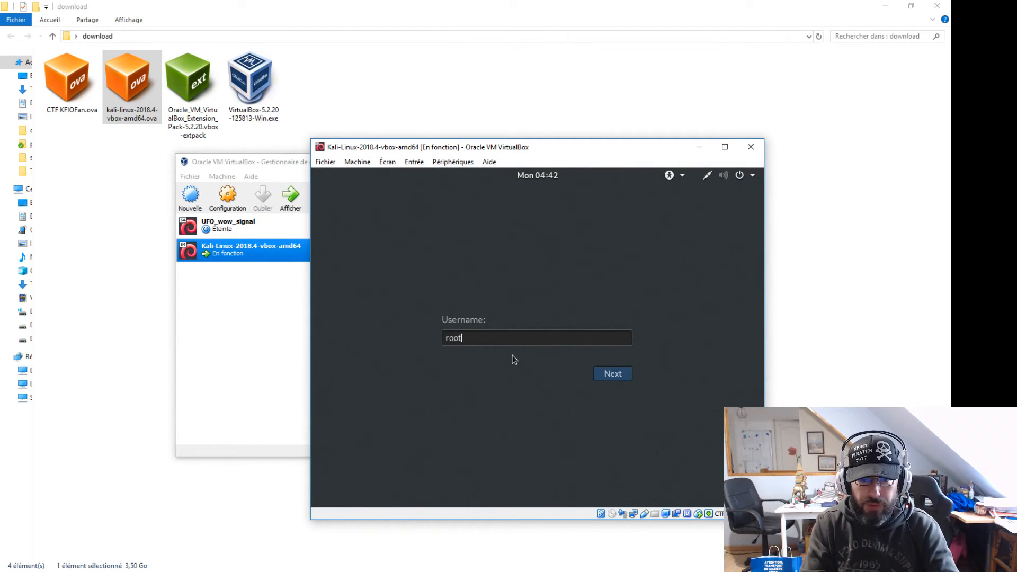
pyautogui.press('Return')
pyautogui.write('toor')
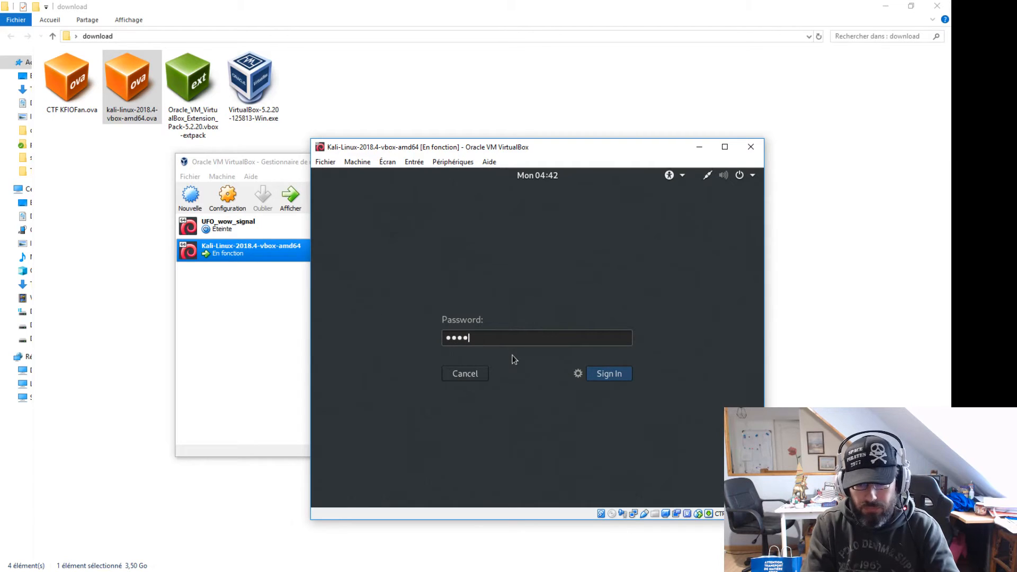
pyautogui.press('Return')
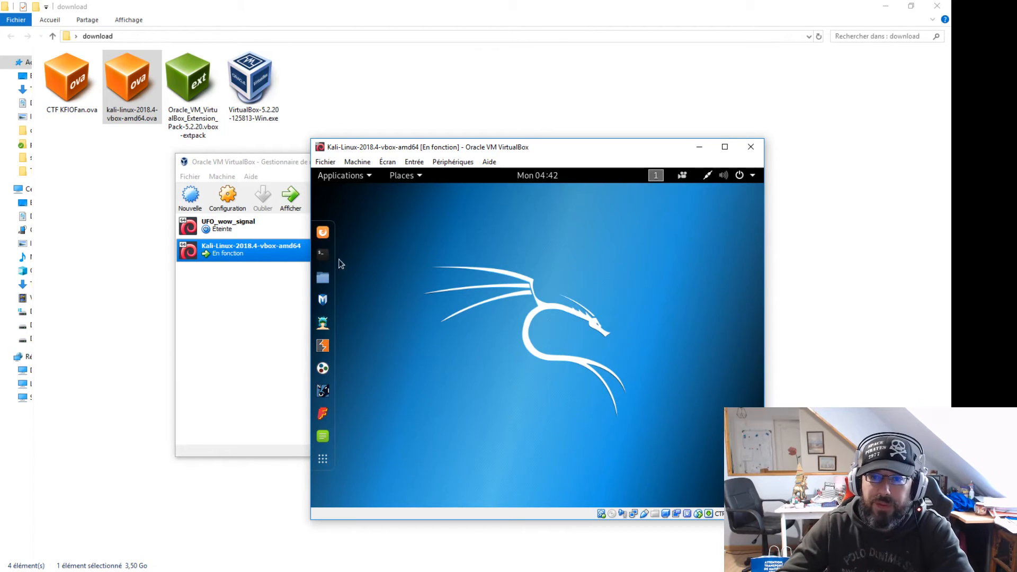
# Power off the Kali machine from its system menu and confirm
pyautogui.click(739, 177)
pyautogui.click(714, 324)
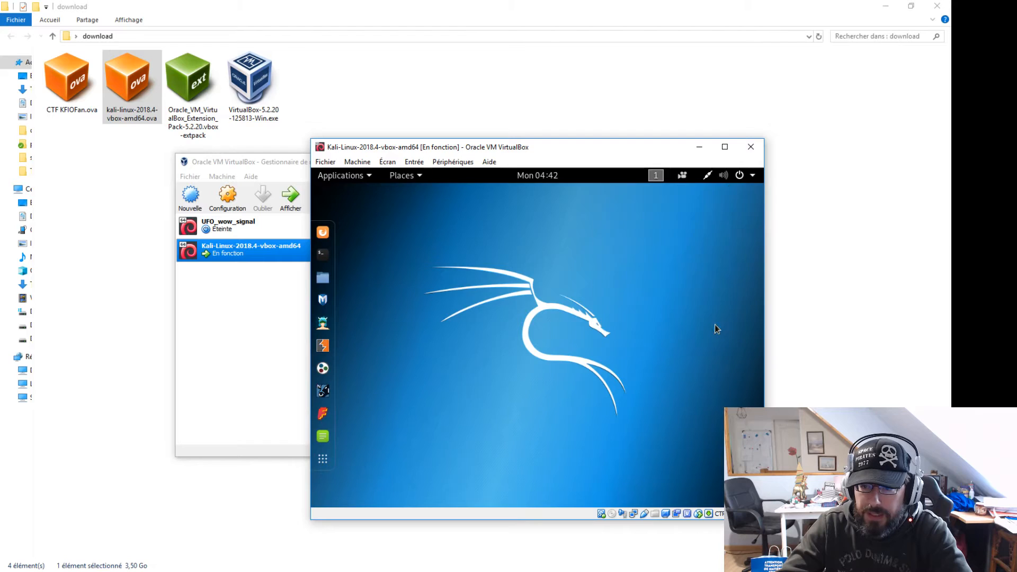
pyautogui.click(649, 375)
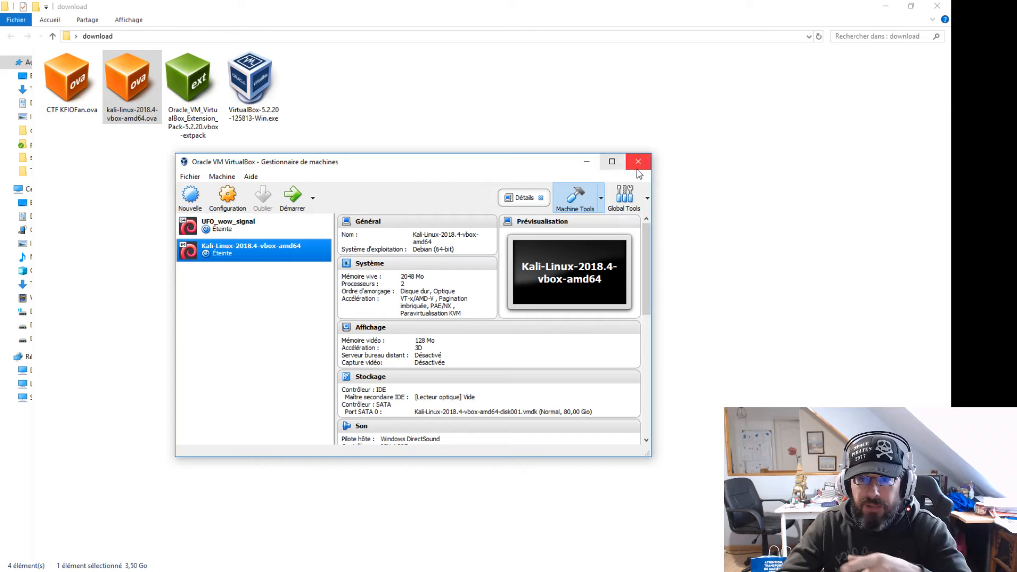
# Import the CTF KFIOFan.ova appliance and select the new powered-off Debian machine
pyautogui.click(637, 168)
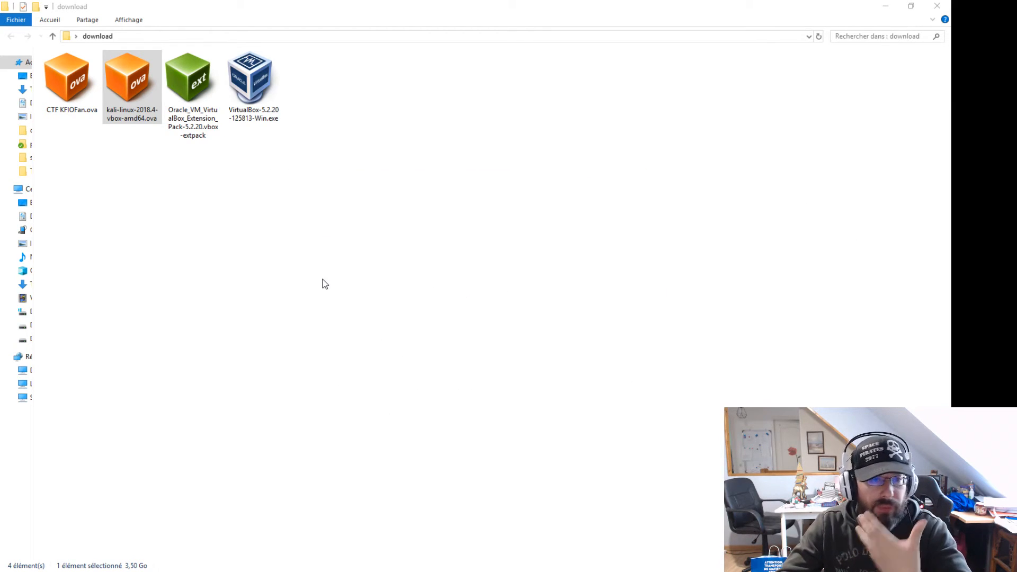
pyautogui.click(62, 84)
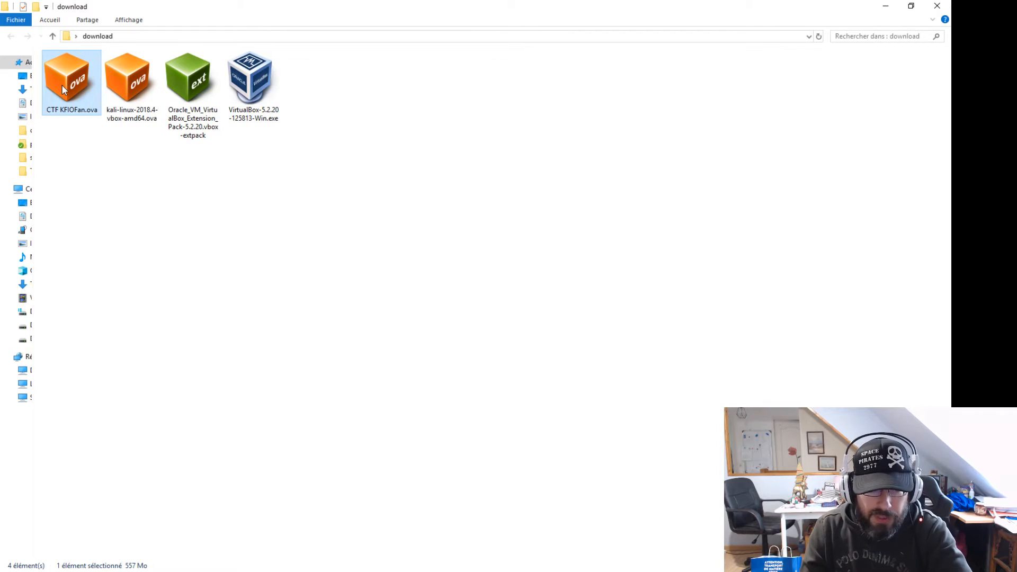
pyautogui.doubleClick(62, 85)
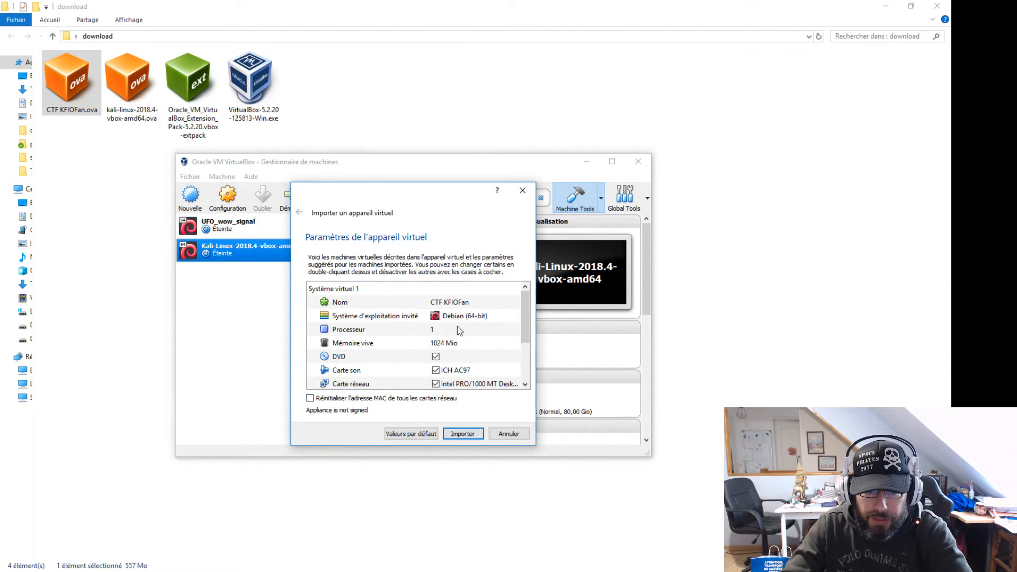
pyautogui.click(479, 437)
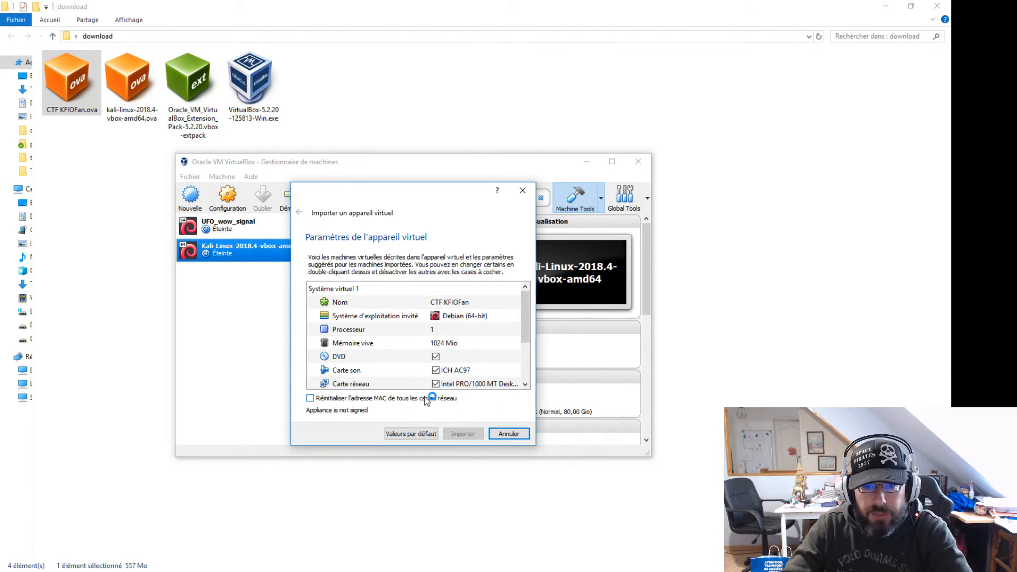
pyautogui.click(280, 274)
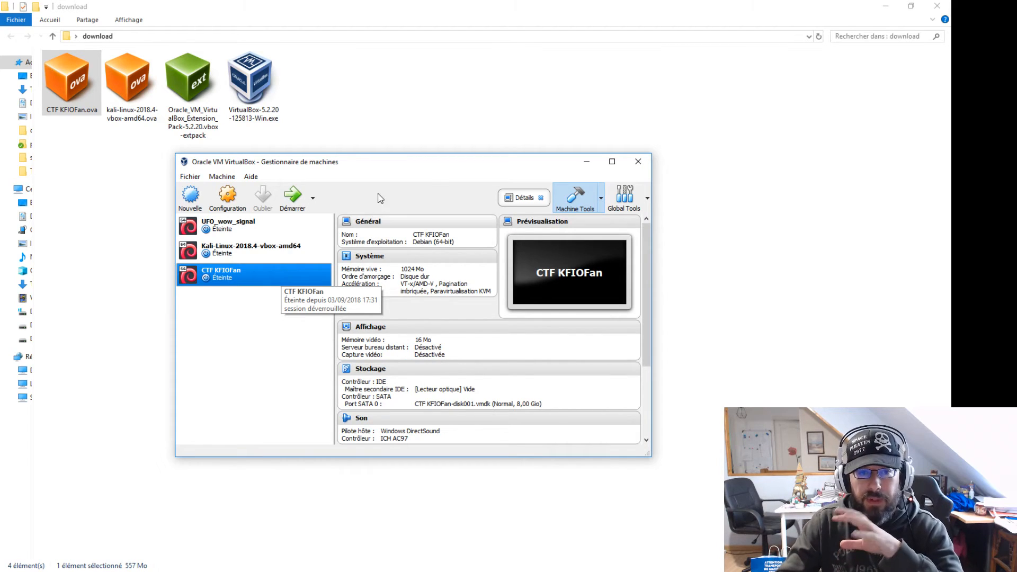
pyautogui.click(310, 259)
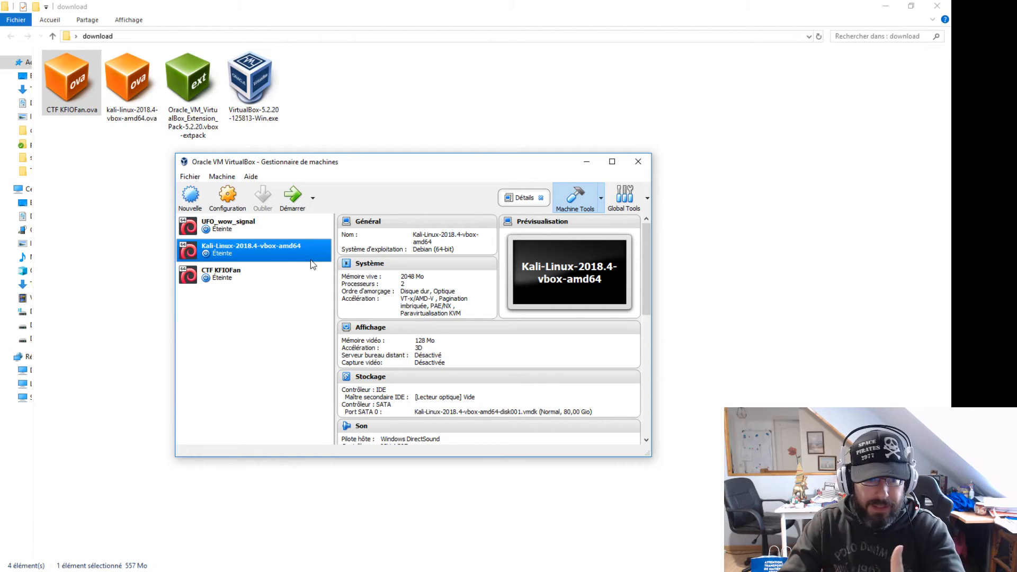
pyautogui.click(287, 279)
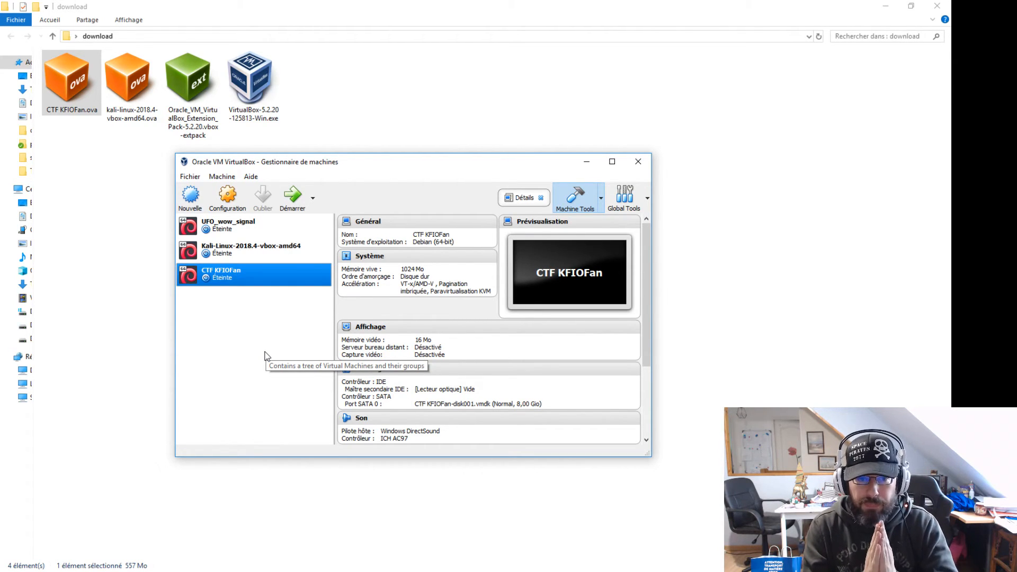
pyautogui.click(257, 258)
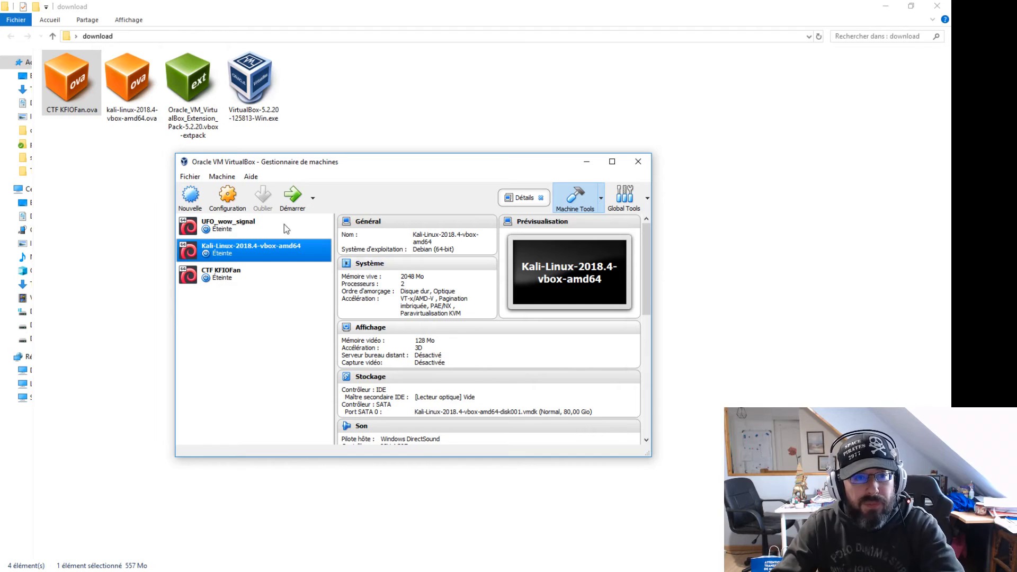
pyautogui.click(199, 176)
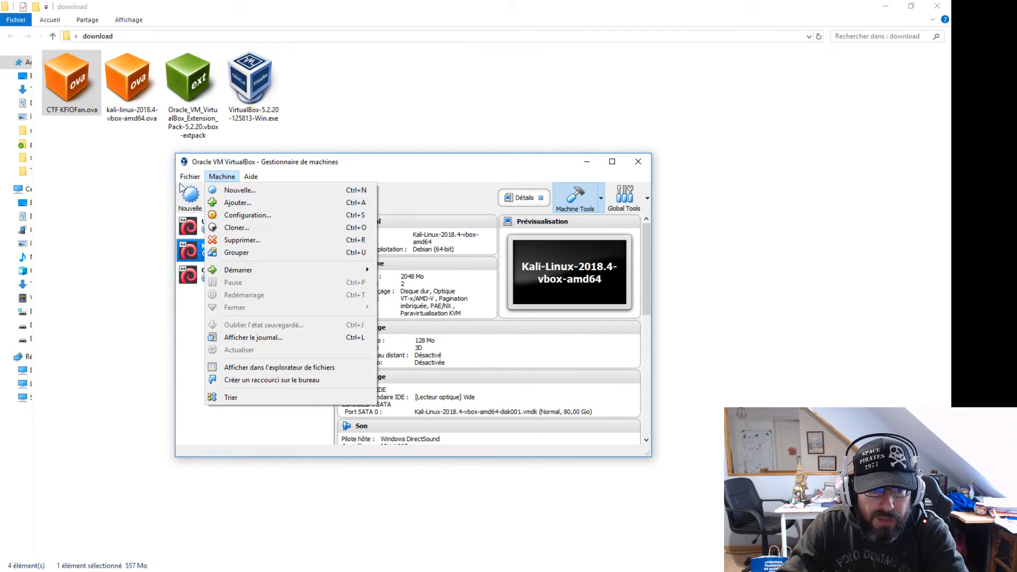
pyautogui.click(194, 178)
pyautogui.click(195, 178)
pyautogui.click(212, 200)
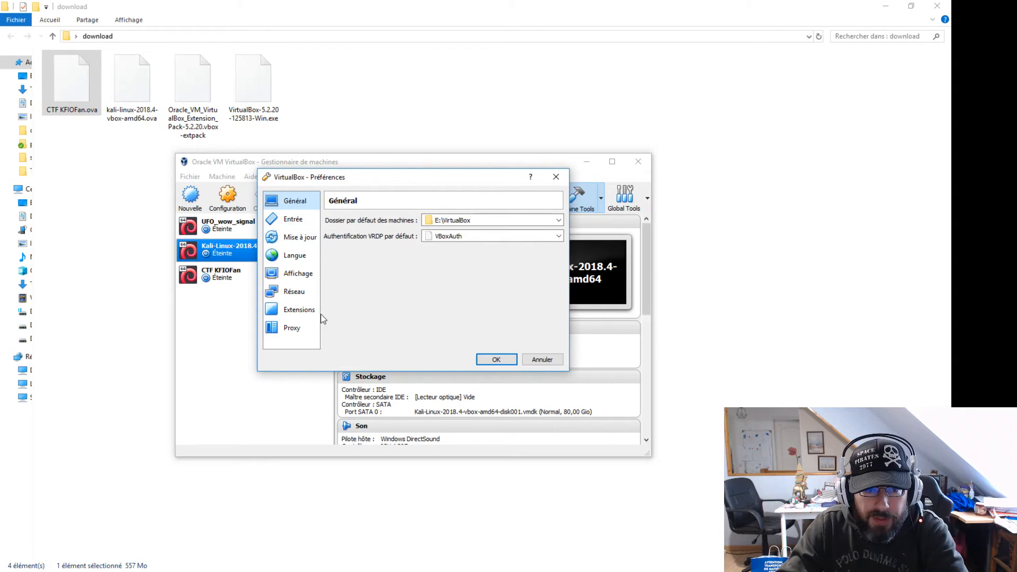
pyautogui.click(294, 292)
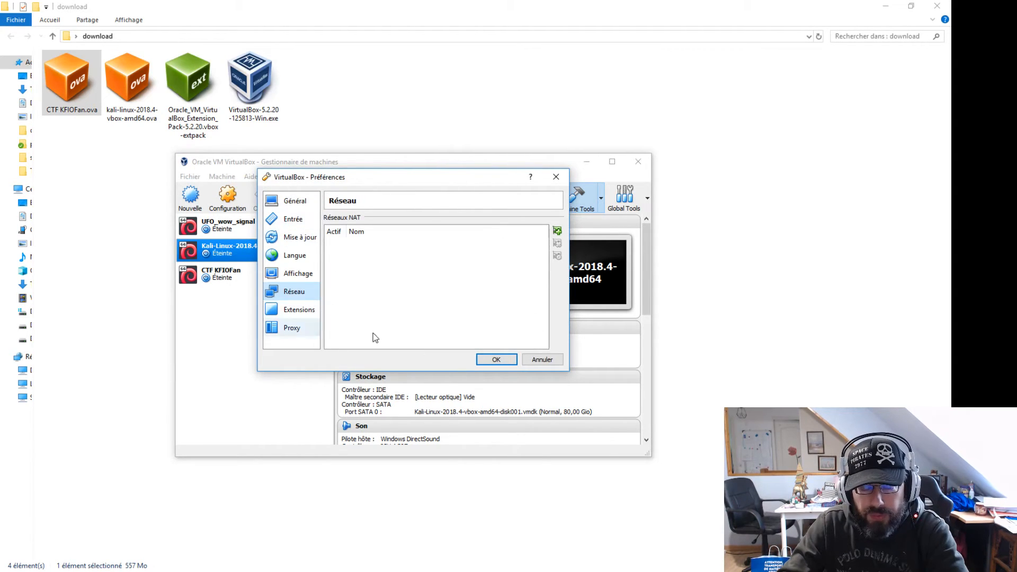
pyautogui.click(545, 360)
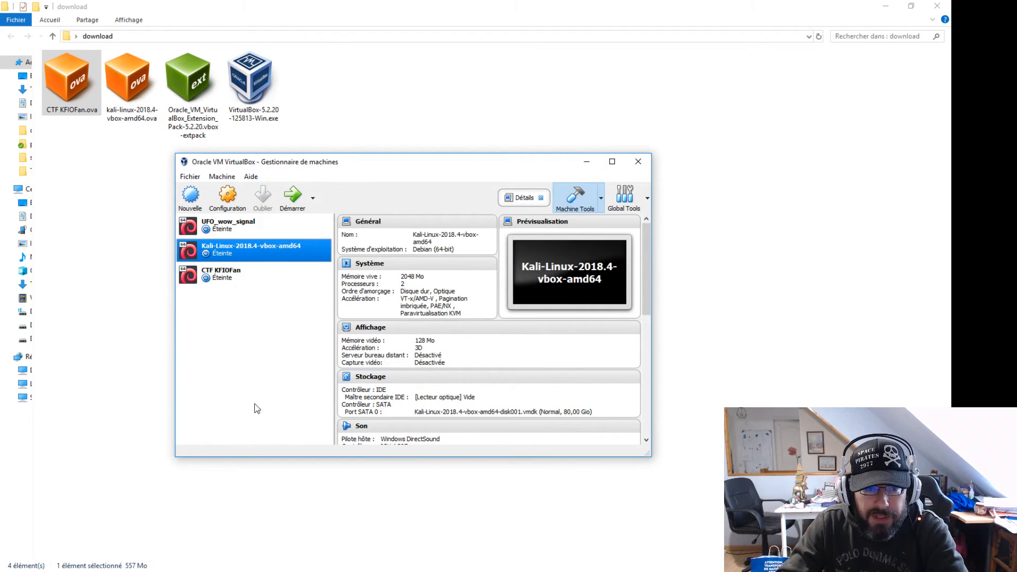
# Set Kali-Linux's adapter 1 to Accès par pont on the Realtek PCIe GBE Family Controller and save
pyautogui.click(229, 282)
pyautogui.click(243, 248)
pyautogui.click(228, 199)
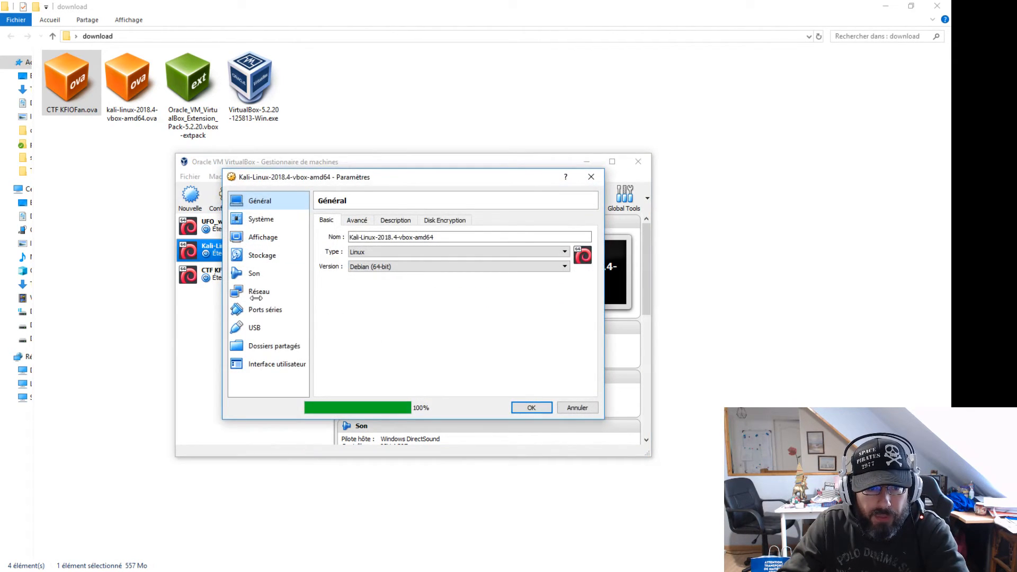
pyautogui.click(258, 292)
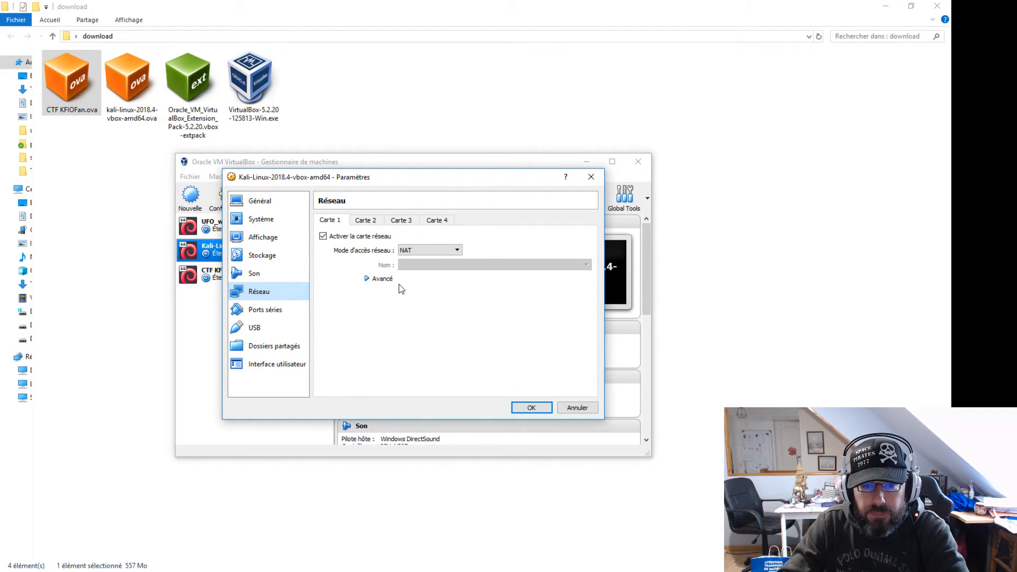
pyautogui.click(449, 255)
pyautogui.click(440, 281)
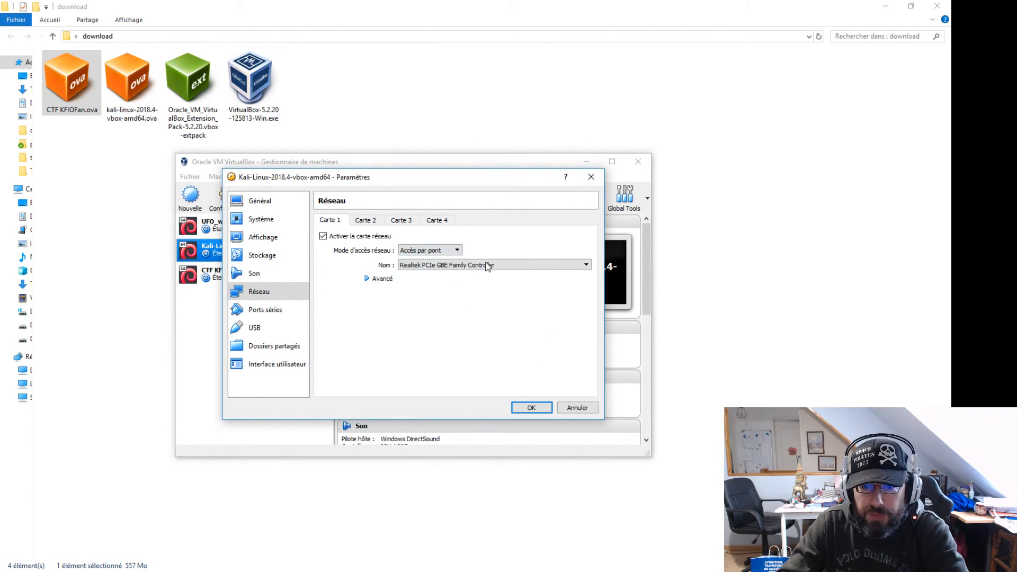
pyautogui.click(503, 266)
pyautogui.click(504, 273)
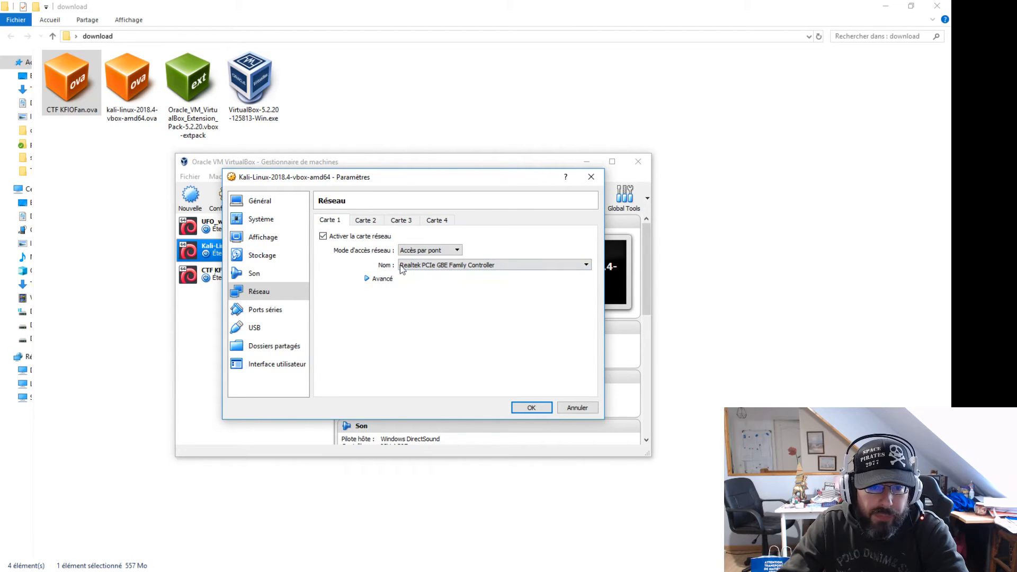
pyautogui.click(523, 408)
pyautogui.click(241, 273)
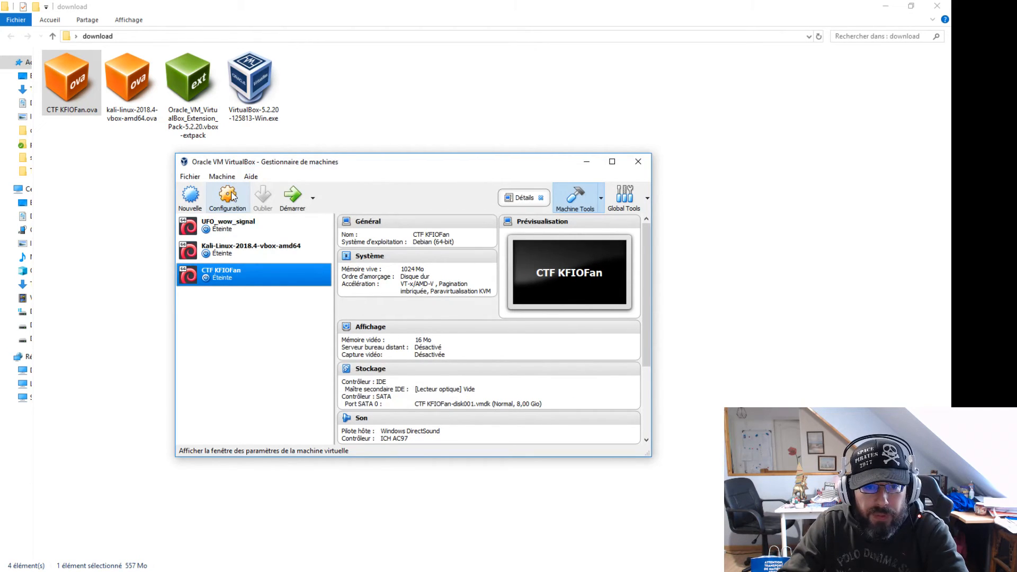
pyautogui.click(229, 196)
pyautogui.click(259, 291)
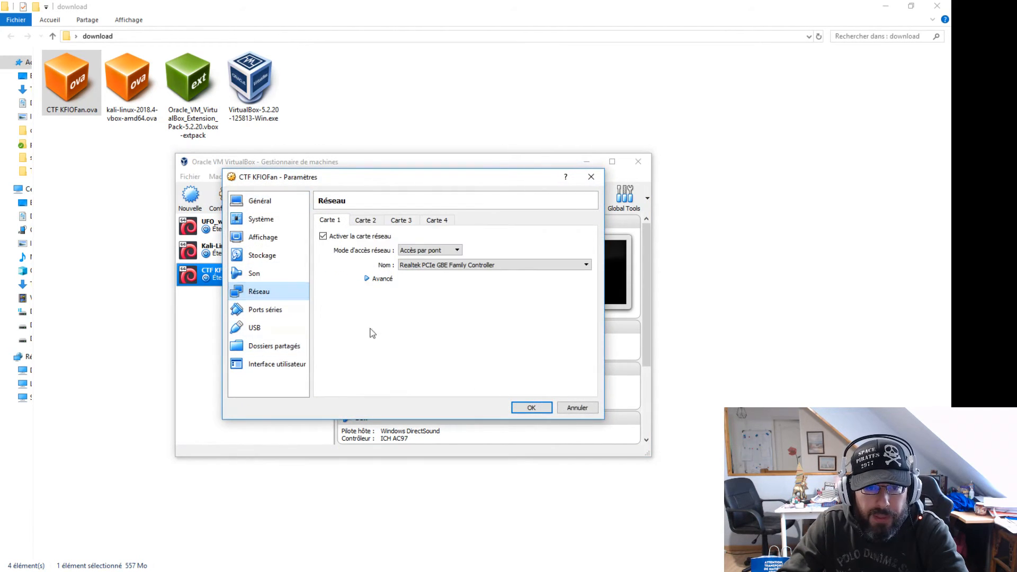
pyautogui.click(532, 407)
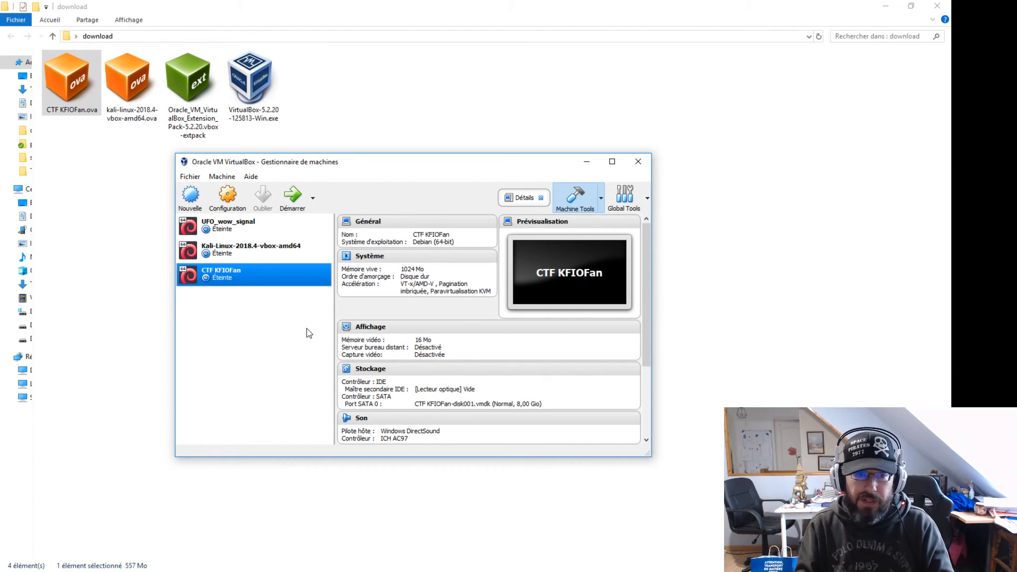
# Start the CTF KFIOFan machine and move its window aside to reach Kali
pyautogui.click(293, 196)
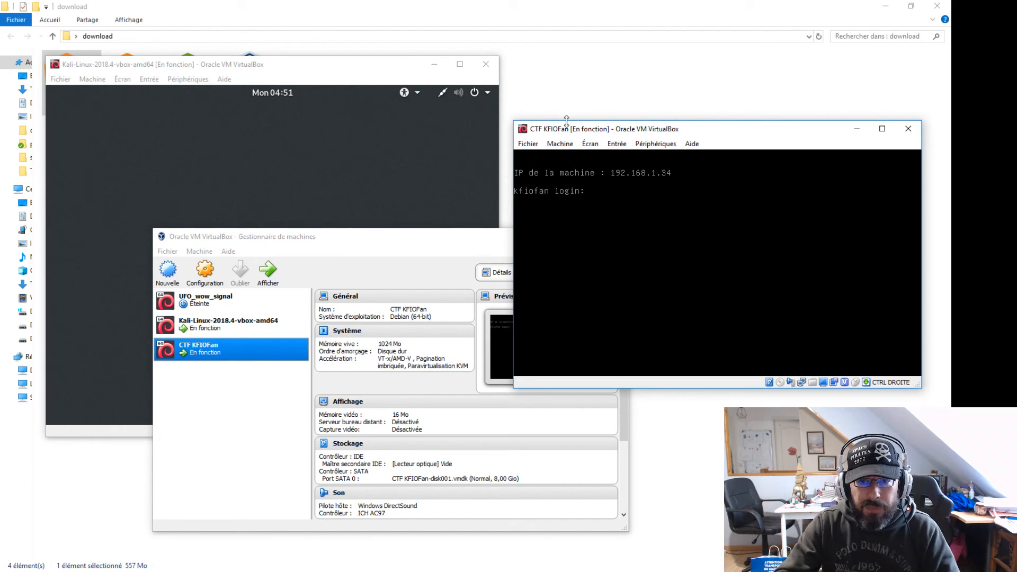
pyautogui.moveTo(571, 133); pyautogui.dragTo(566, 81)
pyautogui.click(309, 67)
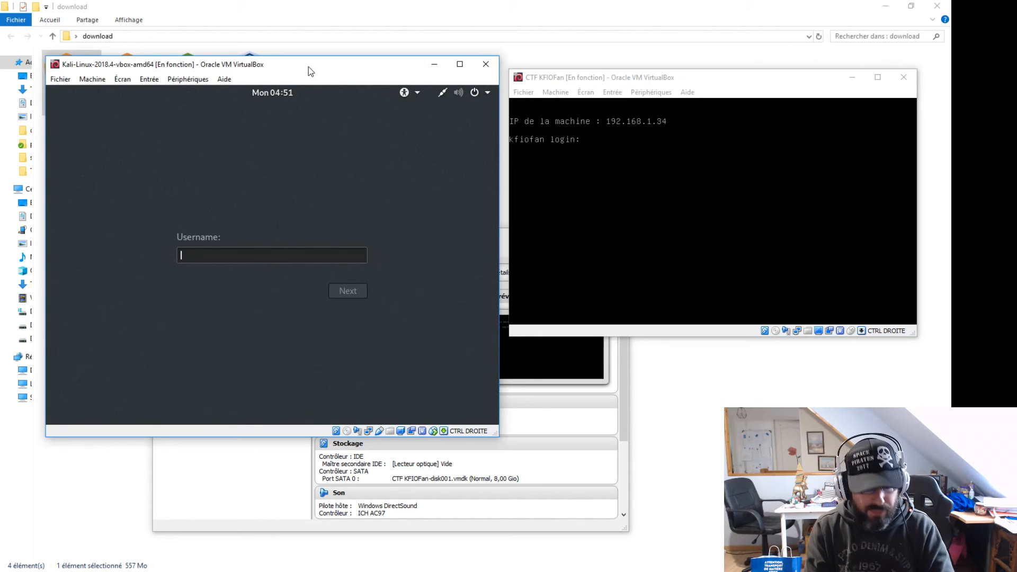
# Log into the Kali desktop as user root with the account password
pyautogui.write('root')
pyautogui.press('Return')
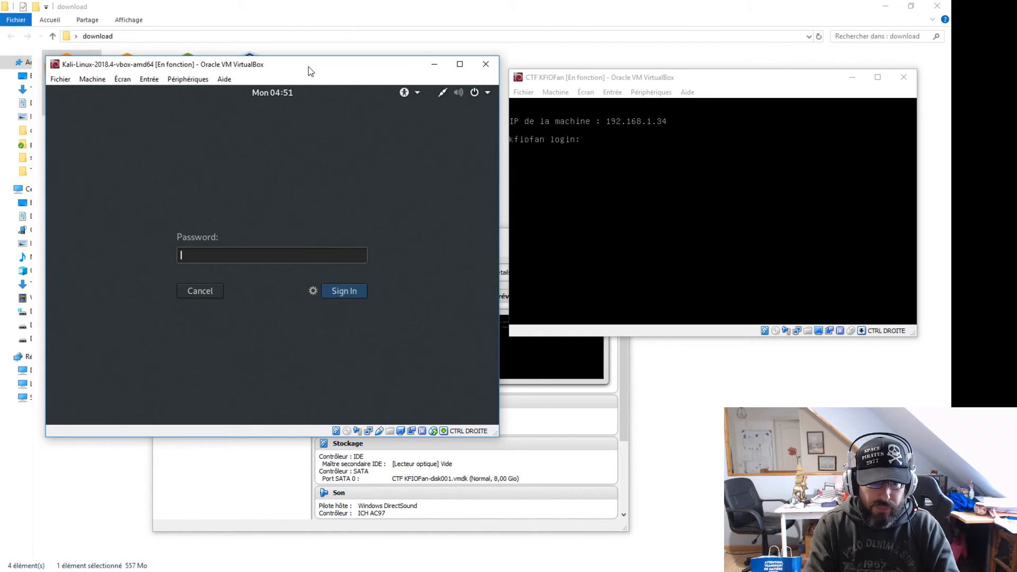
pyautogui.click(200, 290)
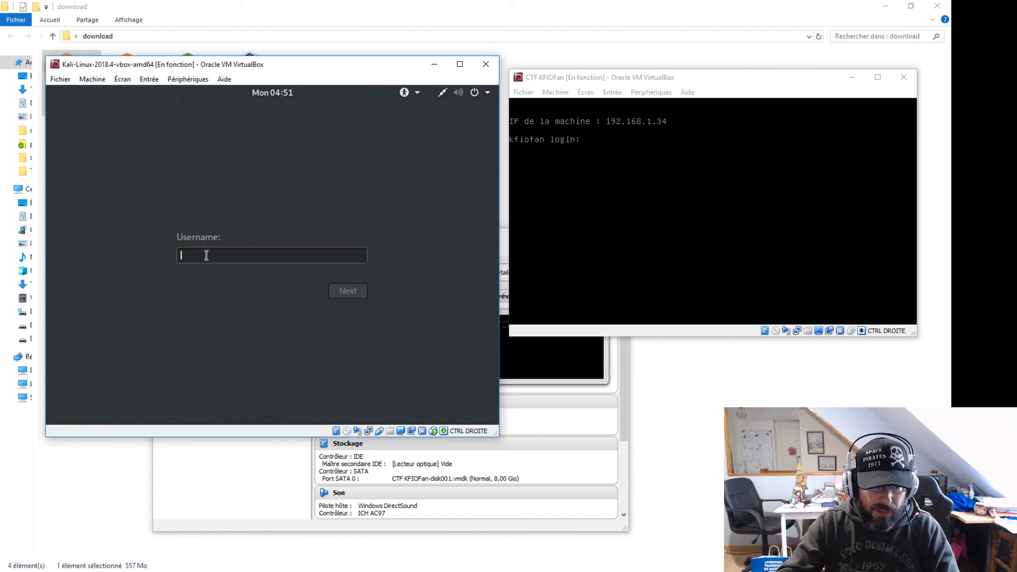
pyautogui.write('root')
pyautogui.press('Return')
pyautogui.write('toor')
pyautogui.press('Return')
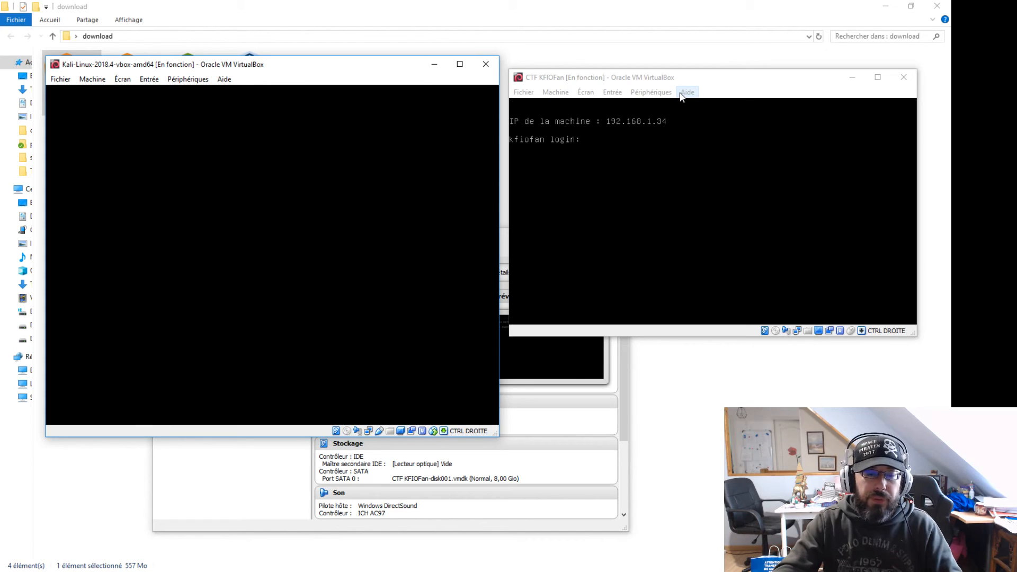
# Minimize the CTF machine's window and move the Kali window down and right
pyautogui.moveTo(746, 75); pyautogui.dragTo(621, 116)
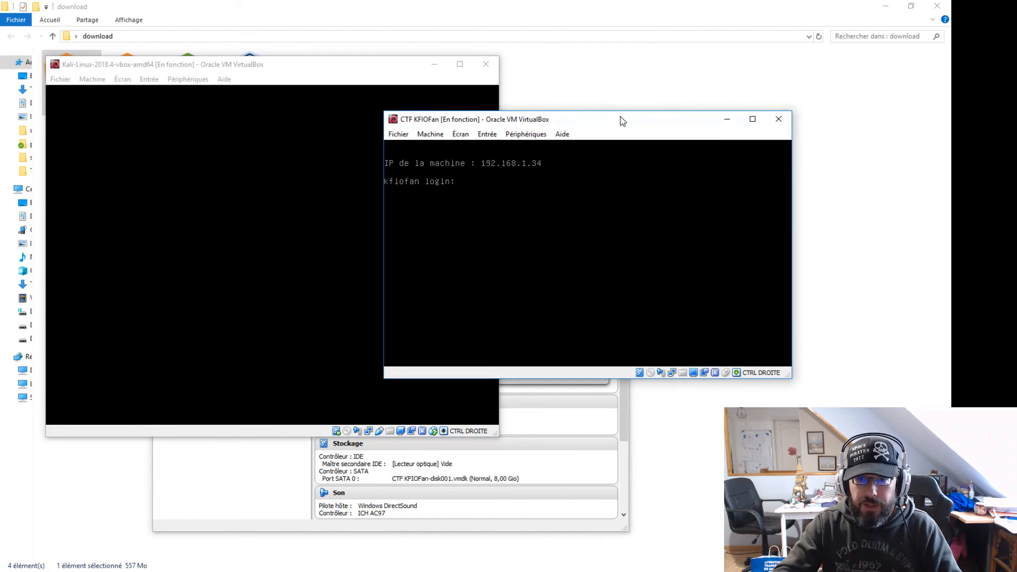
pyautogui.click(726, 120)
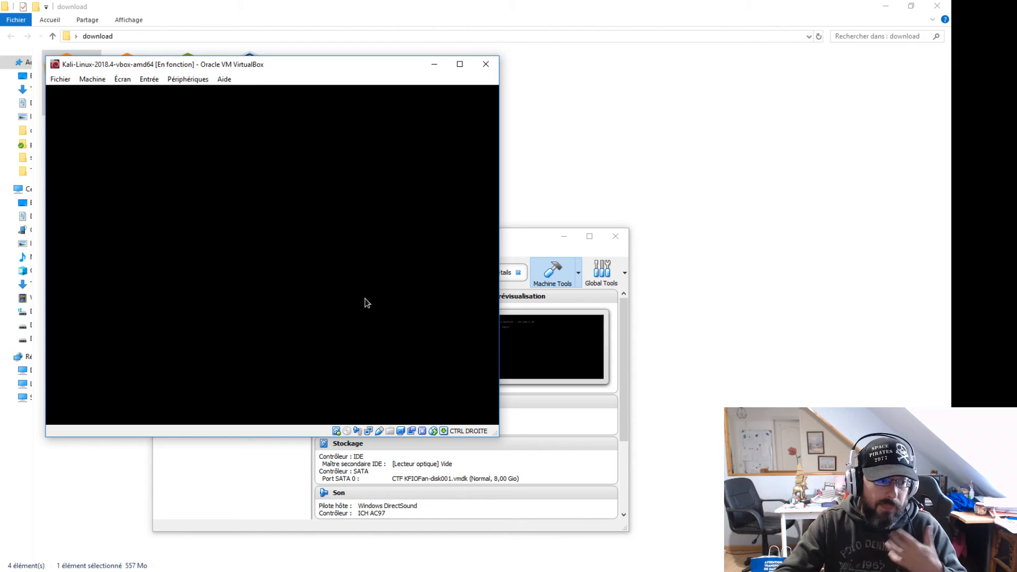
pyautogui.moveTo(378, 70); pyautogui.dragTo(615, 68)
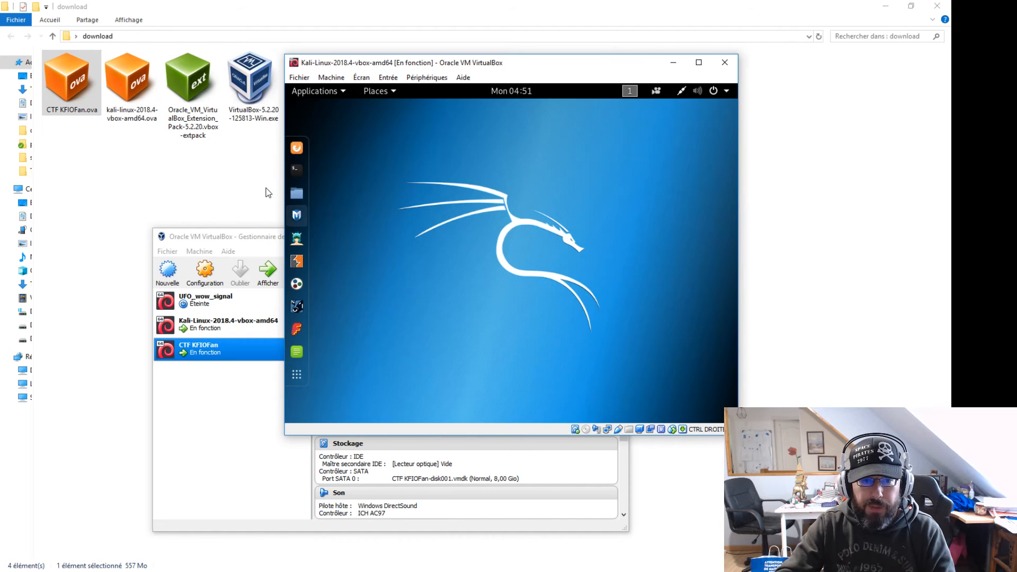
# Run 'nmap 192.168.1.34' in a Kali terminal and highlight the open 22/ssh and 80/http lines
pyautogui.click(298, 172)
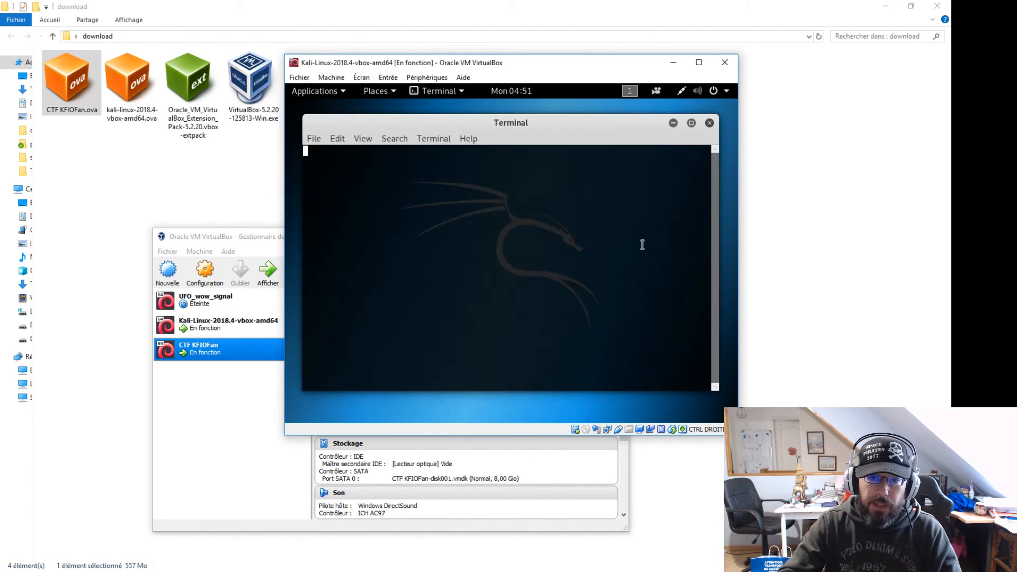
pyautogui.write('n;')
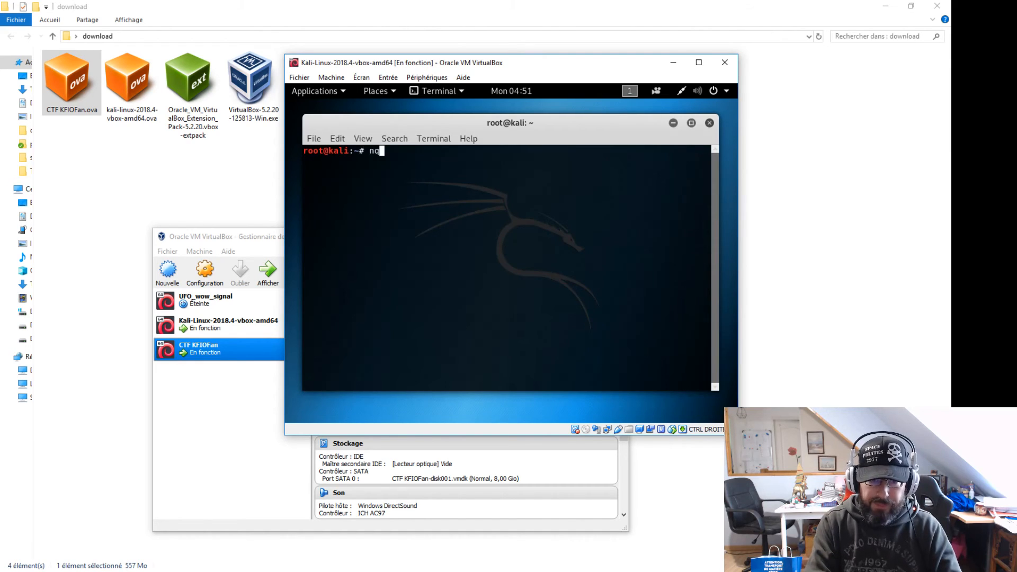
pyautogui.write('qp')
pyautogui.press('BackSpace')
pyautogui.press('BackSpace')
pyautogui.press('BackSpace')
pyautogui.press('BackSpace')
pyautogui.write('nmap')
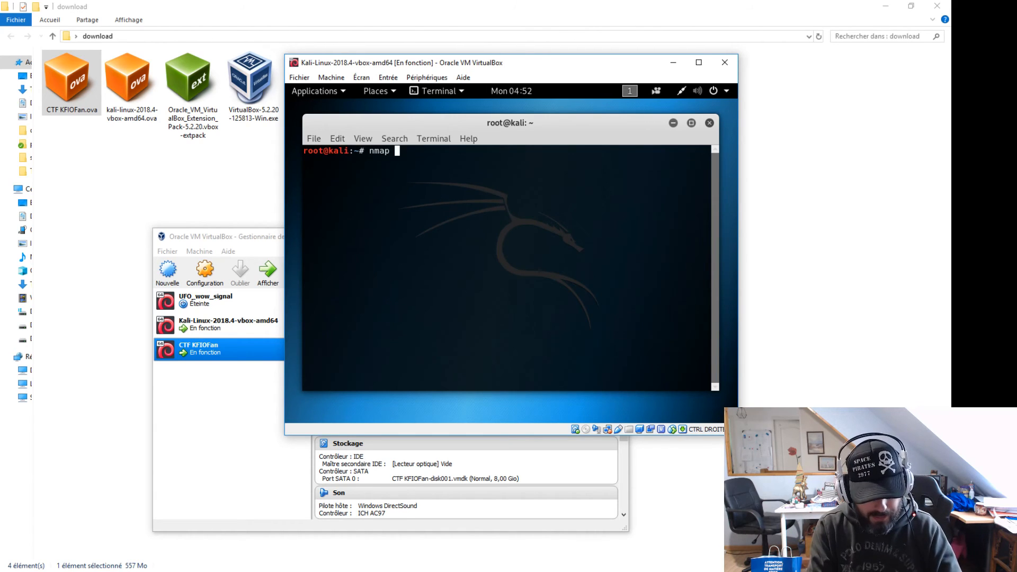
pyautogui.write('192')
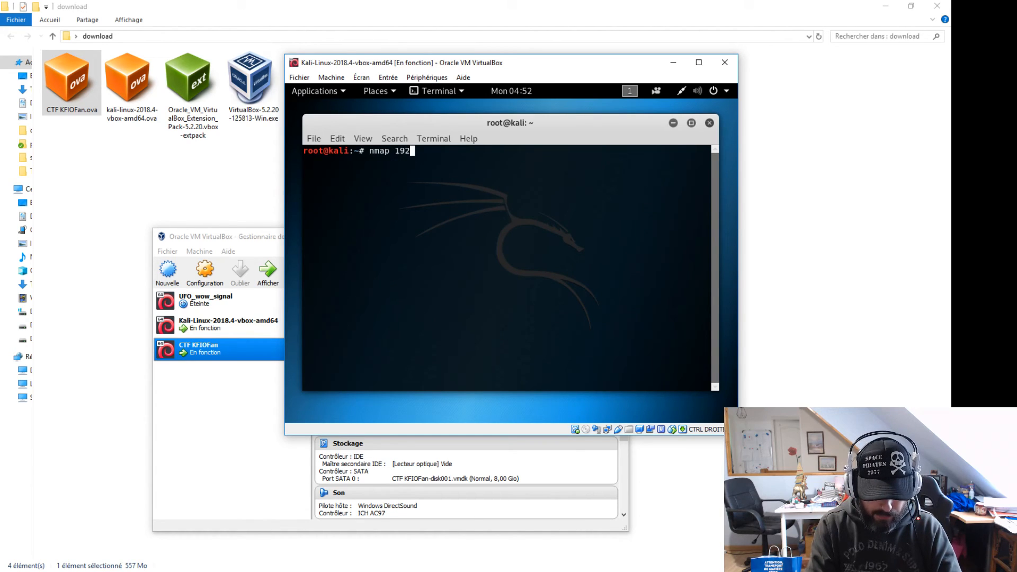
pyautogui.write('.168.1.34')
pyautogui.press('Return')
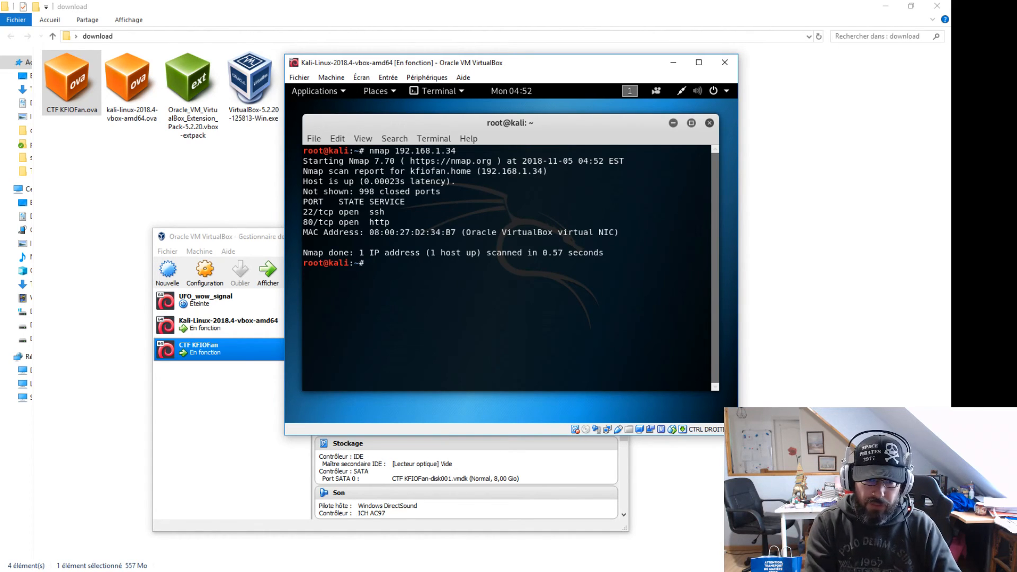
pyautogui.moveTo(392, 220); pyautogui.dragTo(315, 204)
pyautogui.click(427, 225)
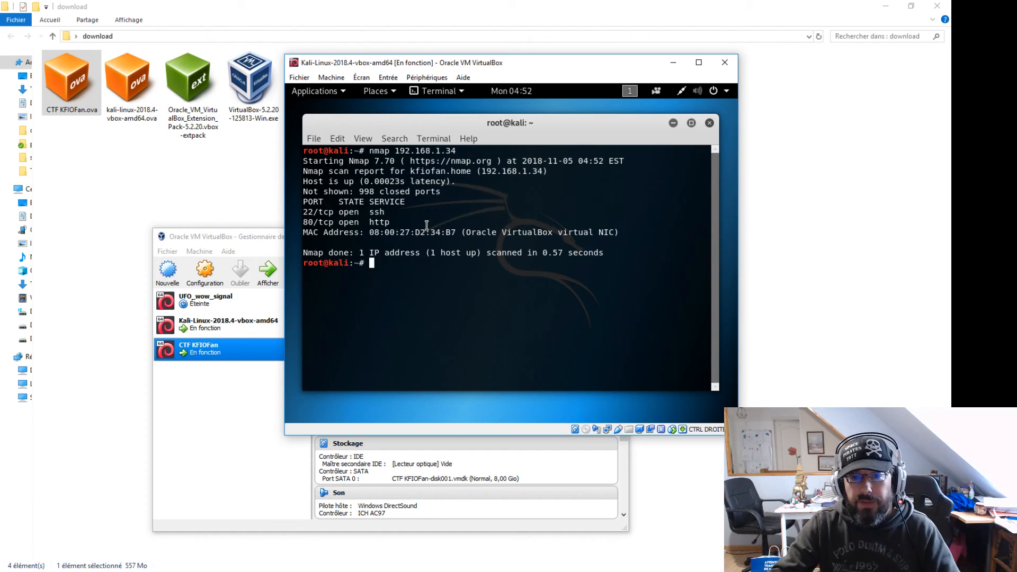